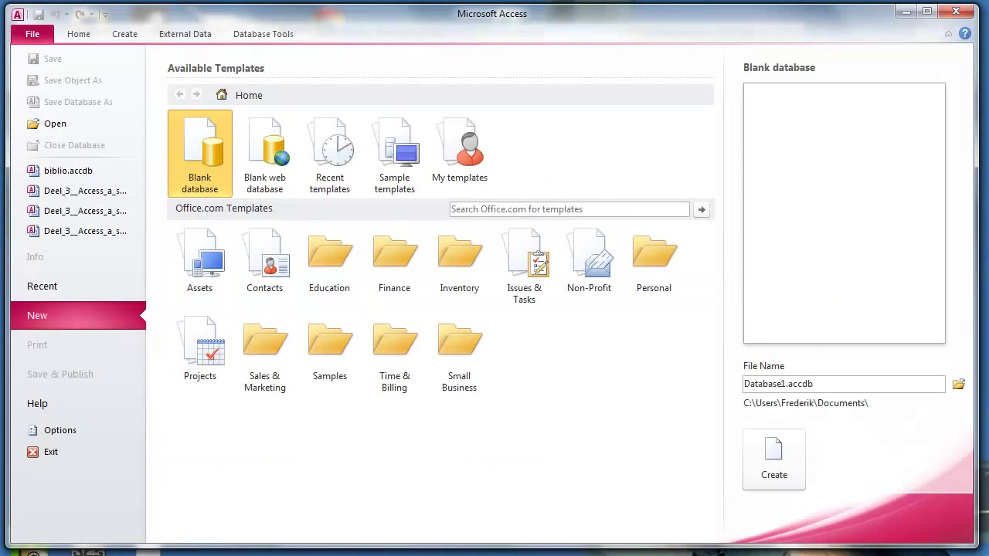
Open the exporte.accdb database from the Voorbeeldfiles folder and filter the object list to show only tables
click(55, 125)
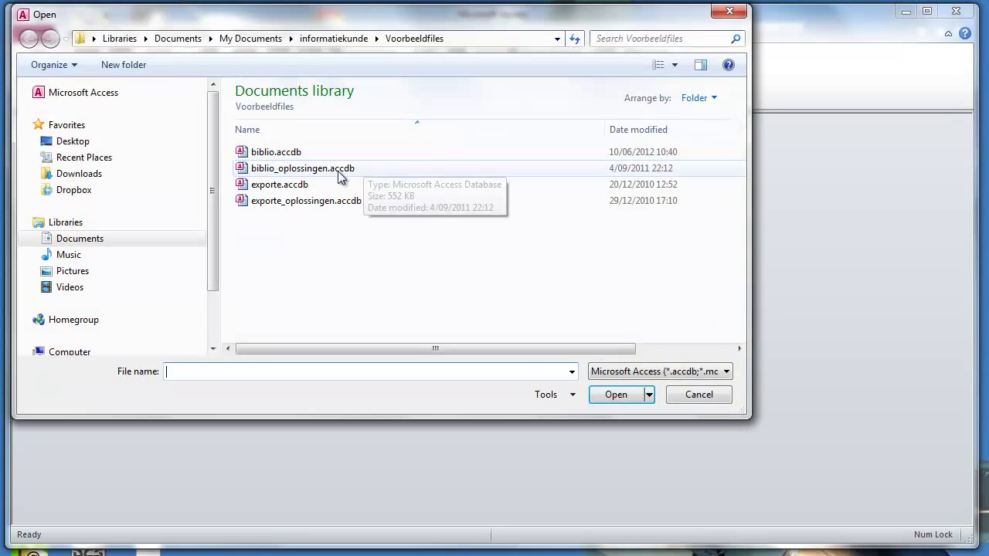
click(271, 188)
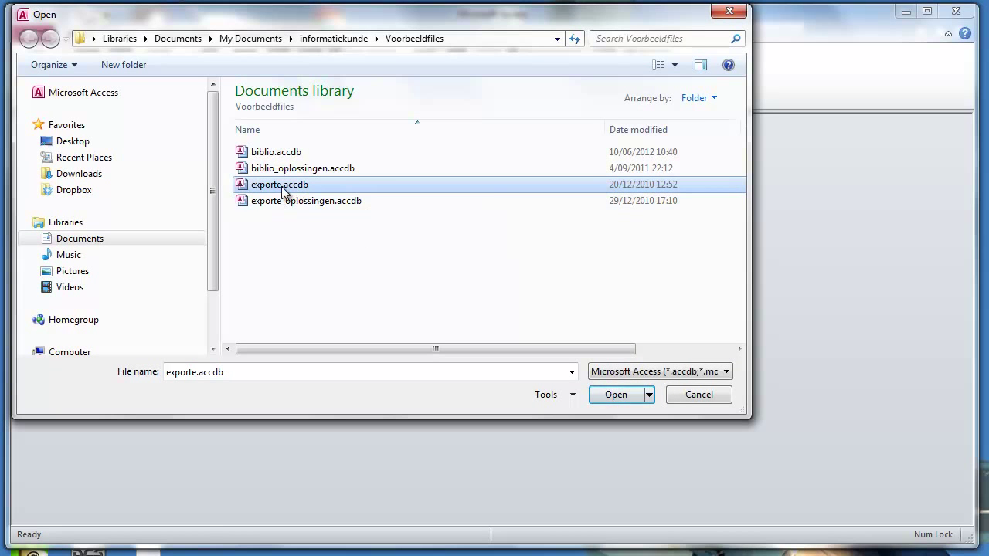
click(616, 395)
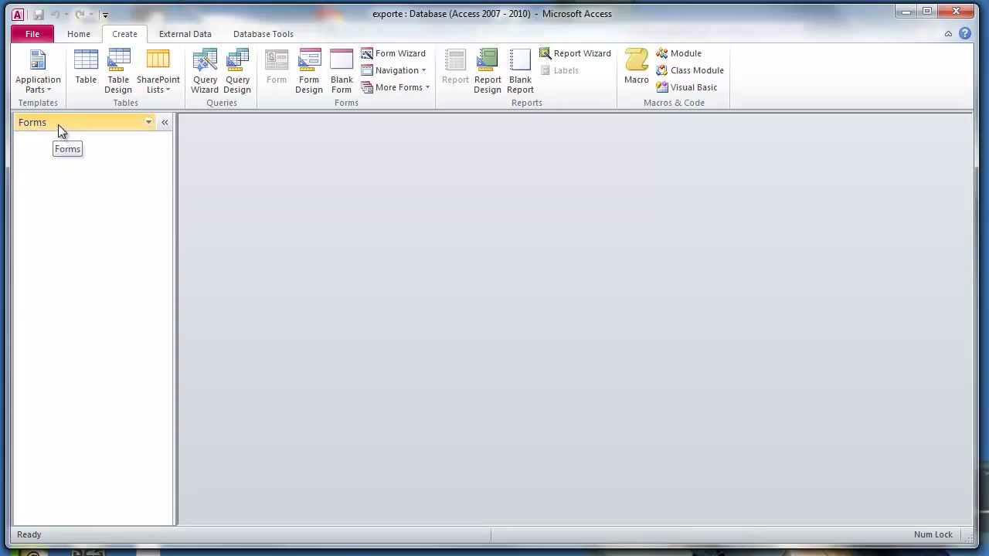
click(149, 122)
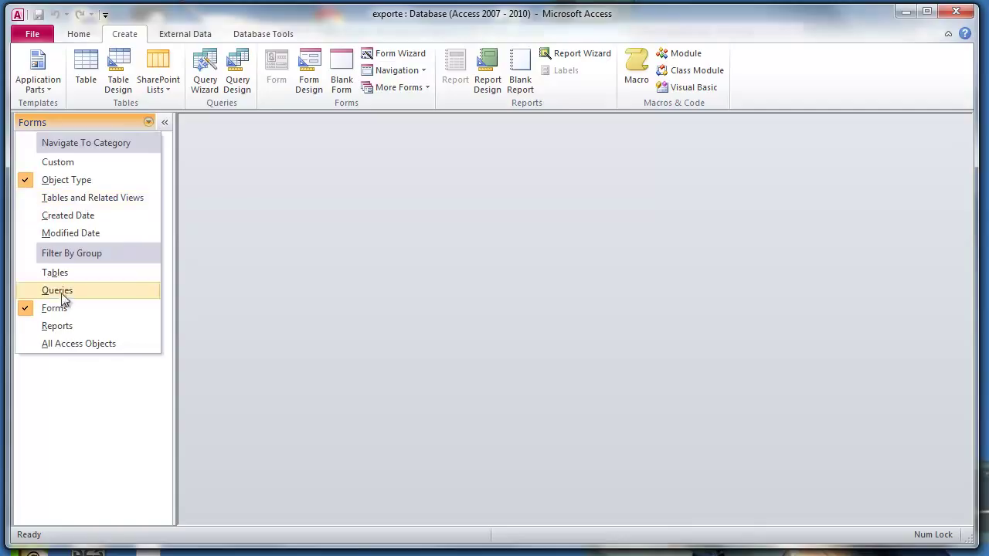
click(56, 273)
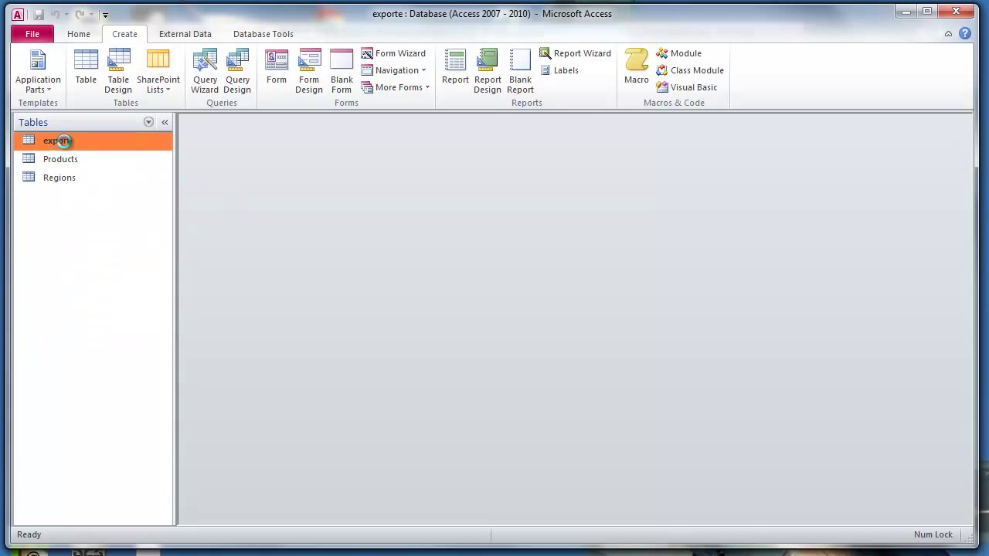
Review the records in the export, Products and Regions tables, closing all three datasheets when done
double_click(60, 141)
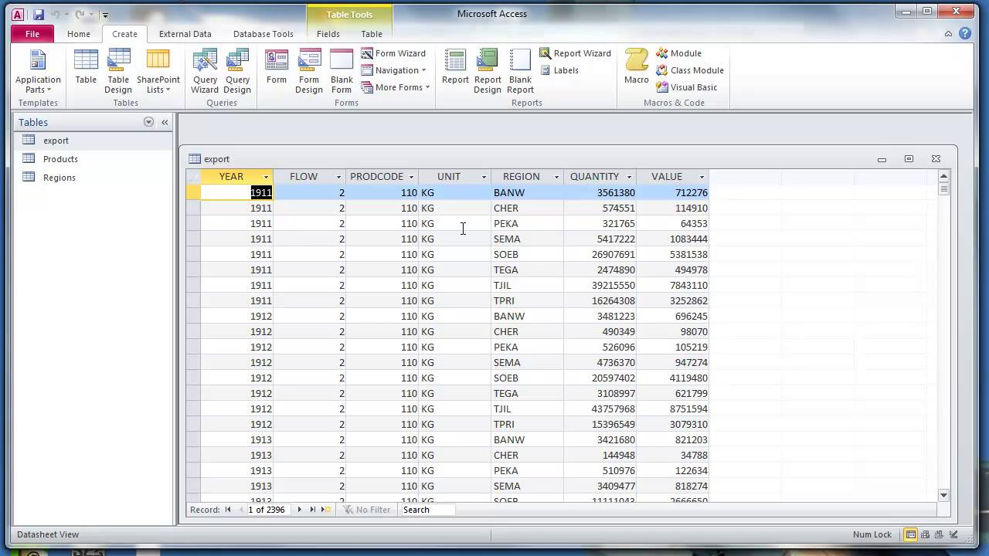
double_click(71, 159)
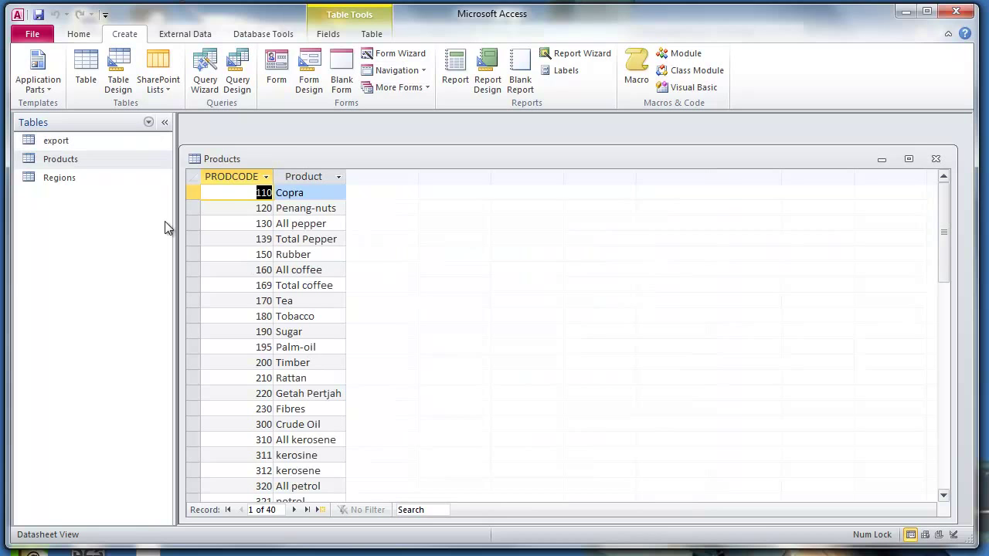
double_click(59, 178)
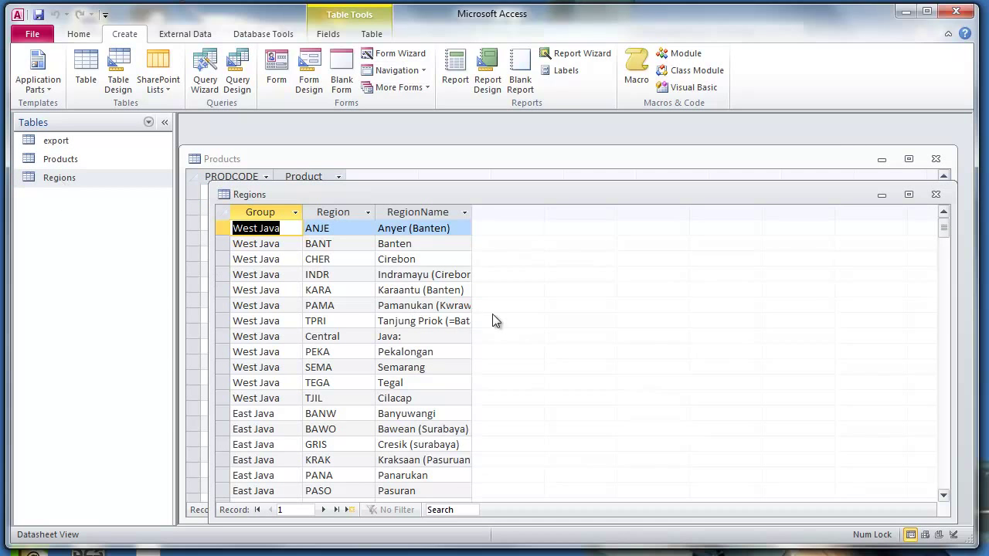
scroll(325, 329, down, 2)
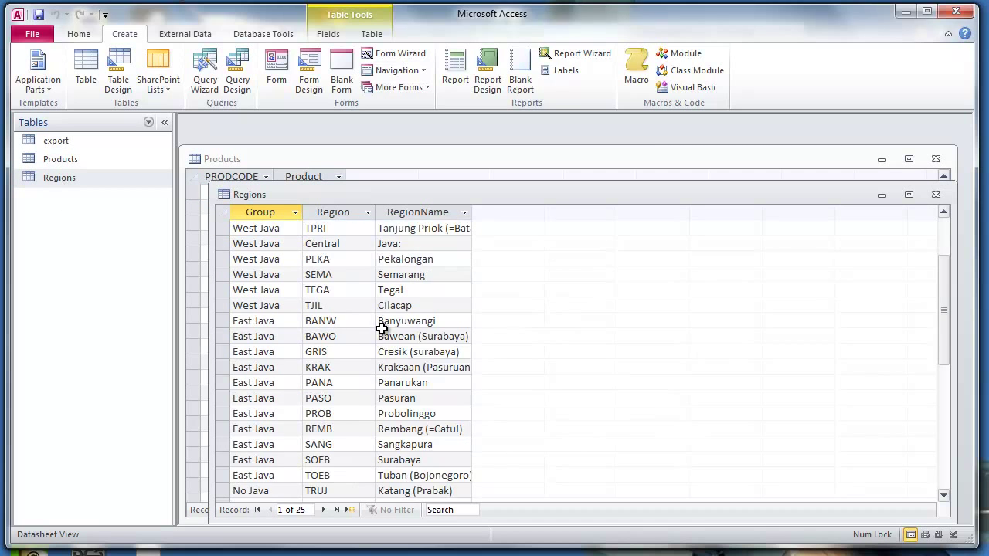
click(935, 194)
click(935, 159)
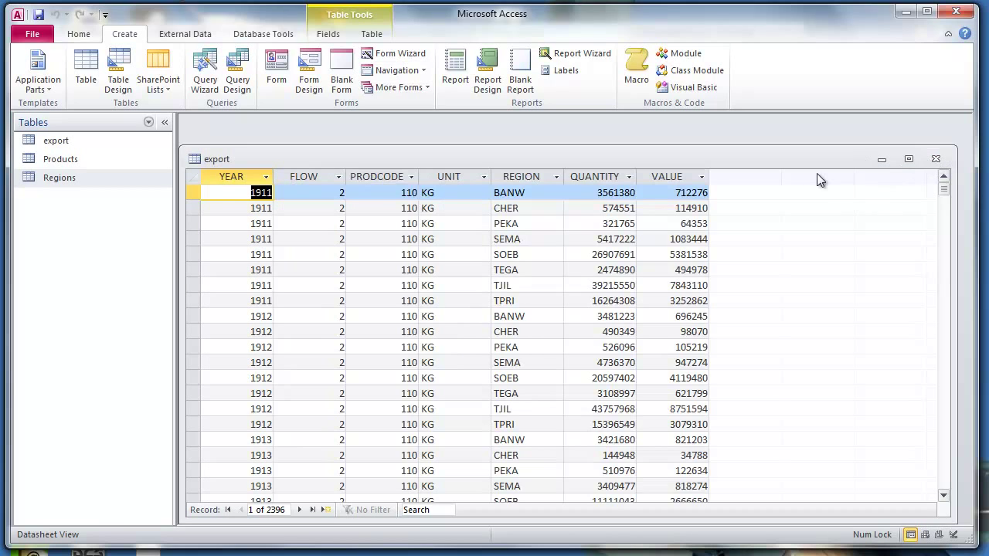
click(933, 159)
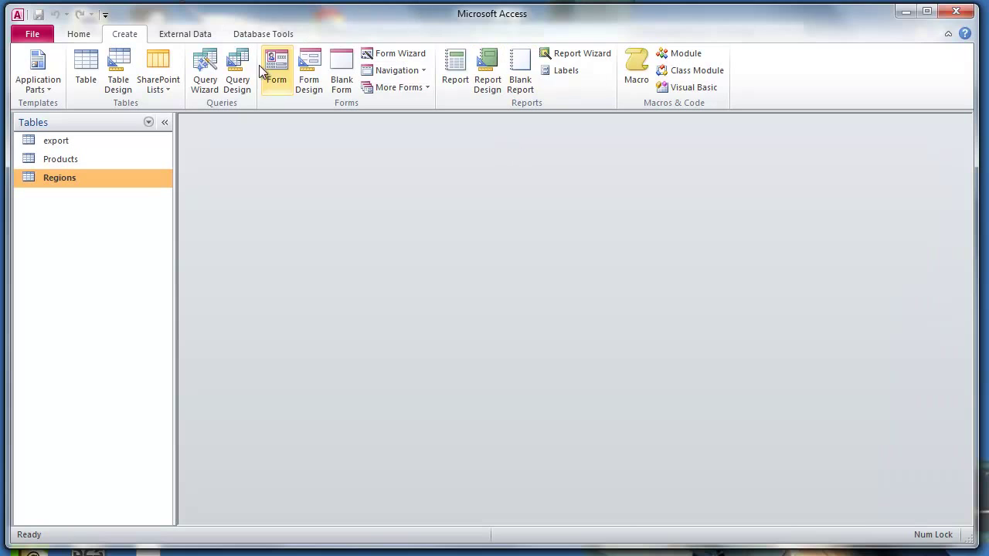
Open the database relationships layout and add the export, Products and Regions tables to it
click(255, 34)
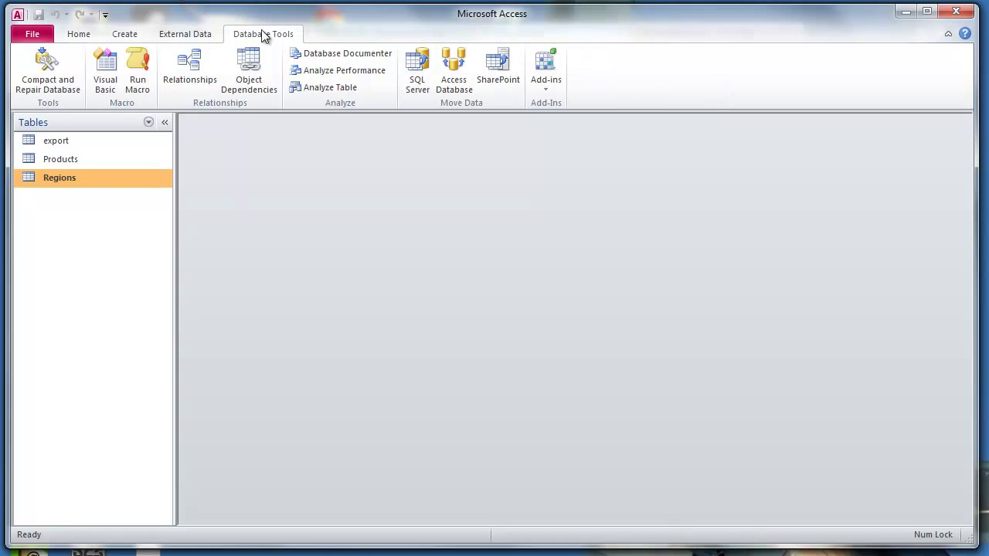
click(200, 82)
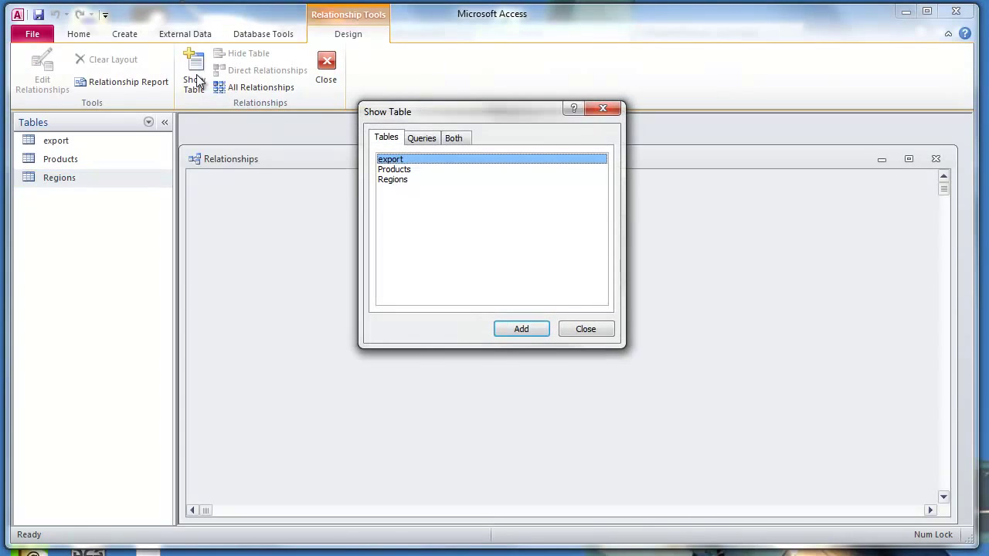
shift+click(392, 179)
click(519, 331)
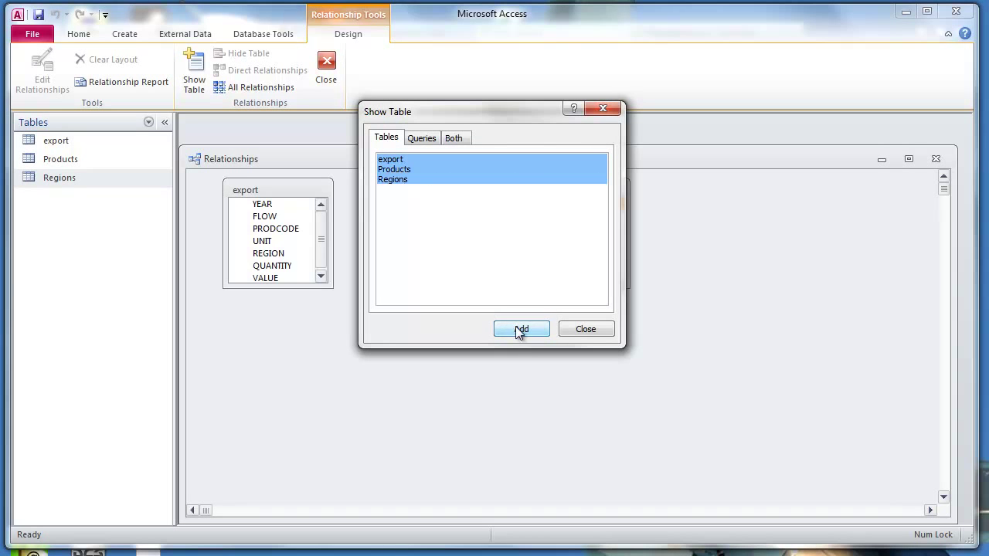
click(589, 328)
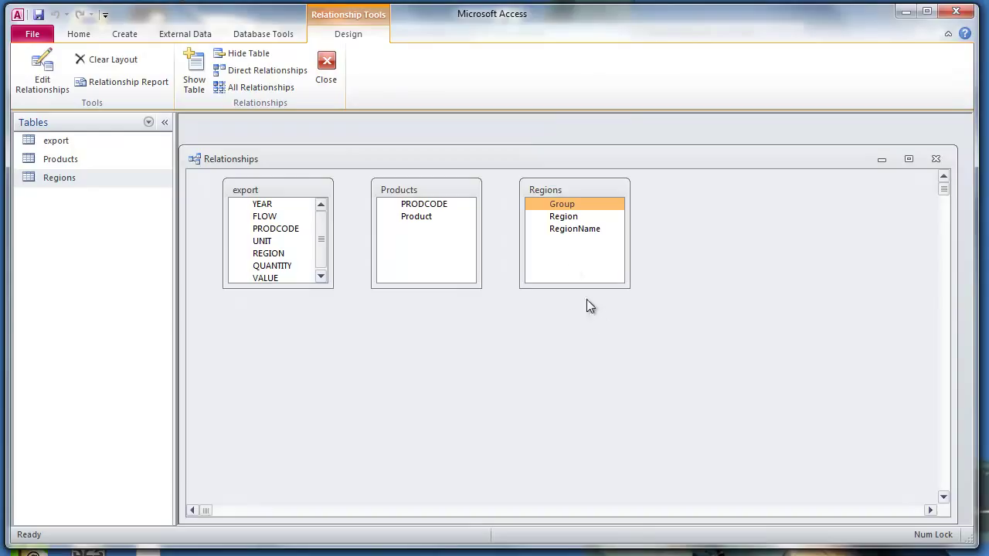
Space out the Products and Regions tables, enlarge export to show all its fields, and close the relationships layout with its changes saved
drag(566, 189, 627, 197)
click(442, 207)
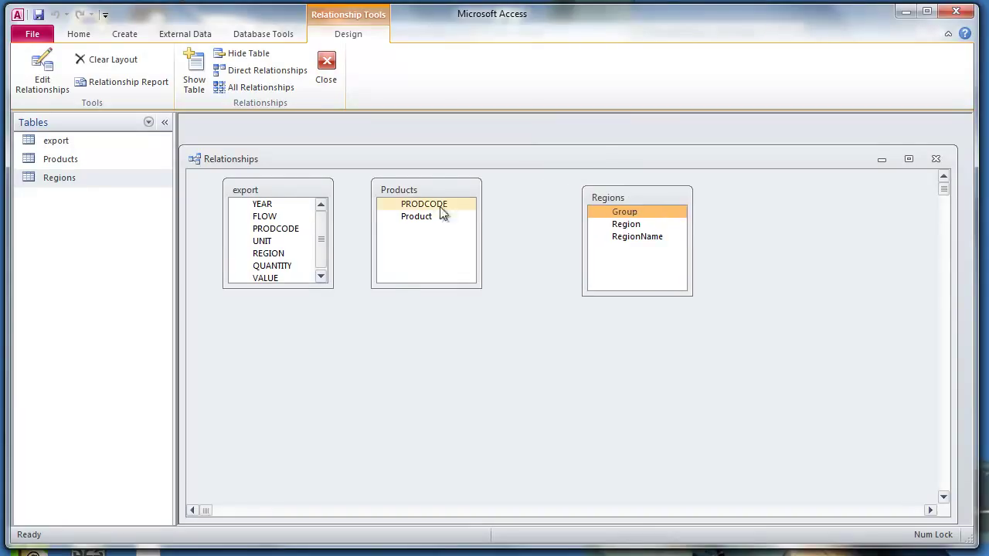
drag(423, 187, 450, 203)
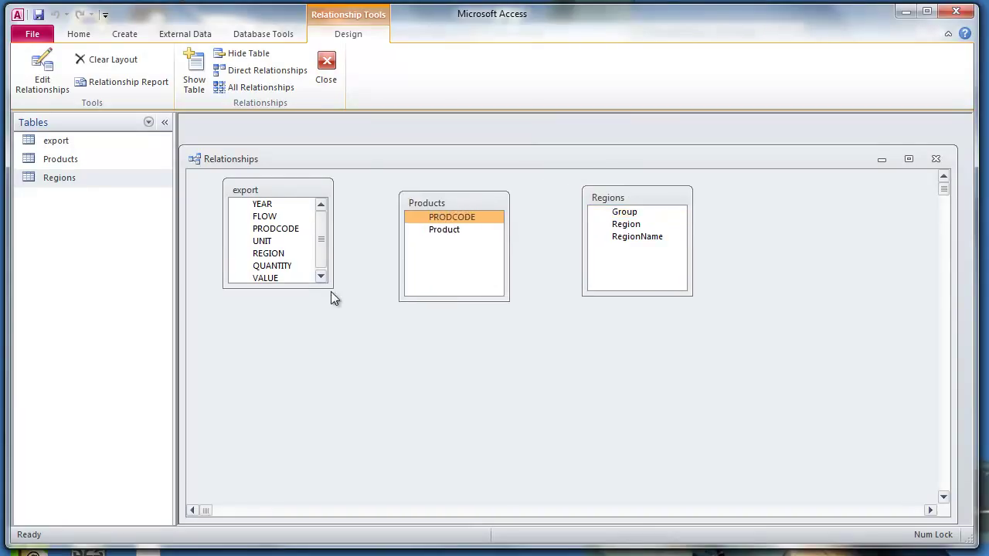
drag(333, 287, 359, 343)
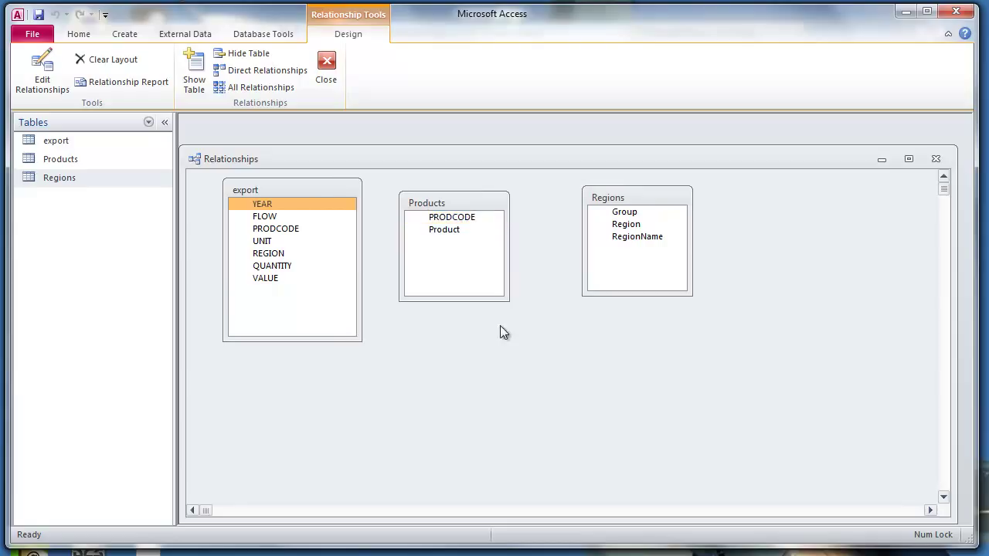
drag(632, 198, 596, 201)
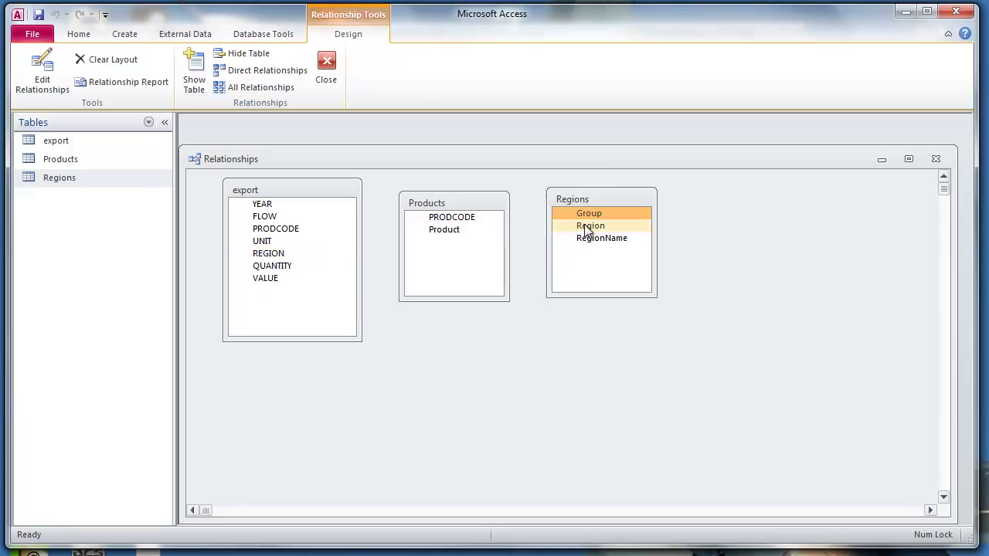
drag(602, 197, 631, 187)
drag(477, 199, 496, 189)
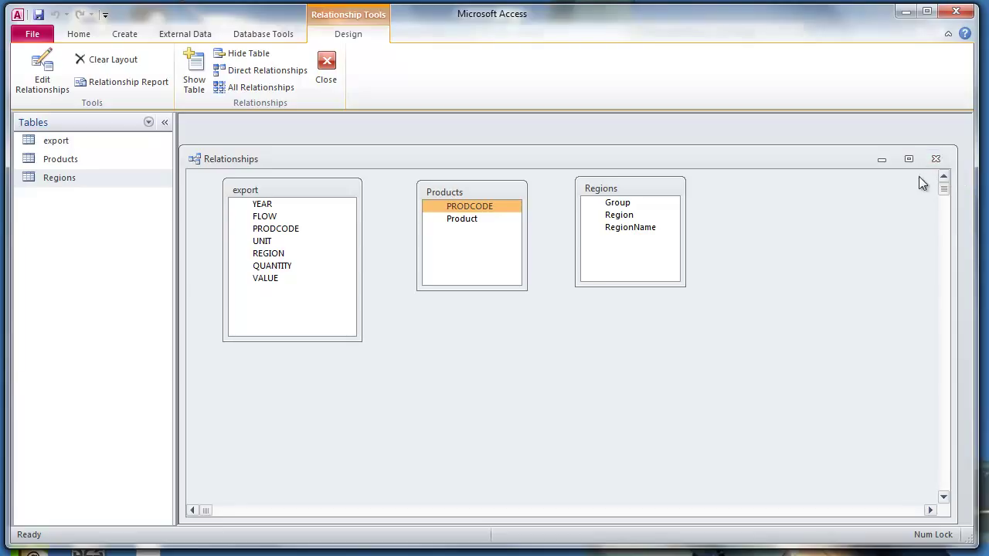
click(937, 158)
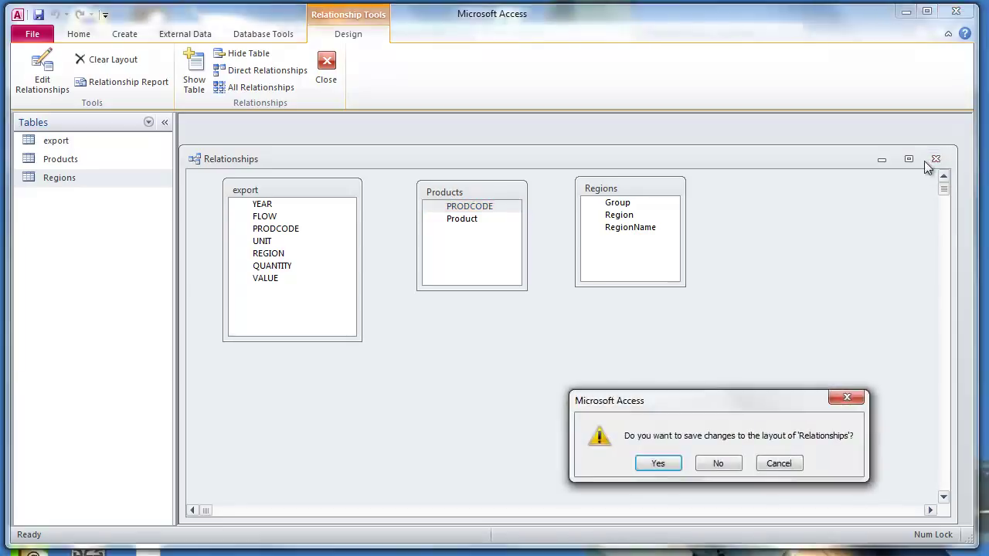
click(658, 466)
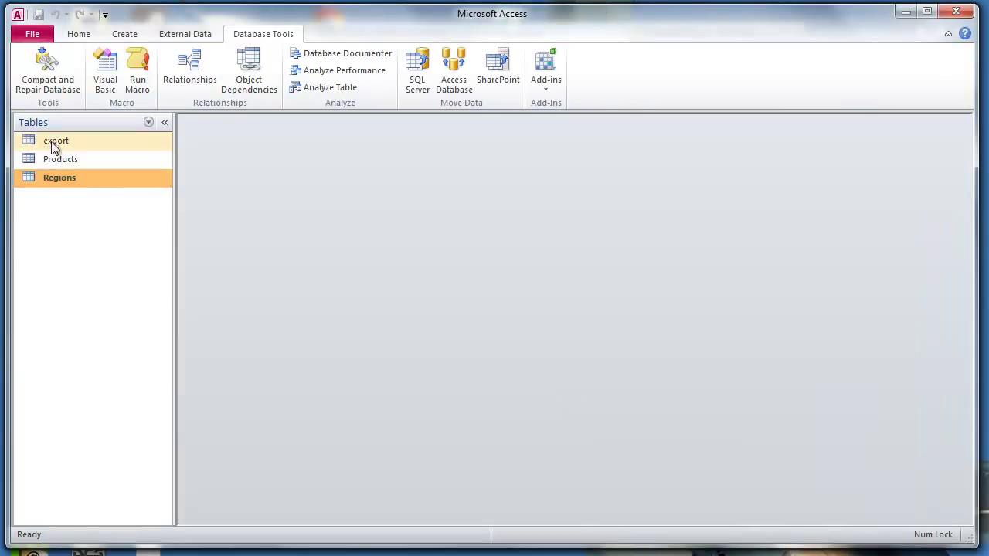
Set PRODCODE as the primary key of the Products table and save the table design
click(73, 161)
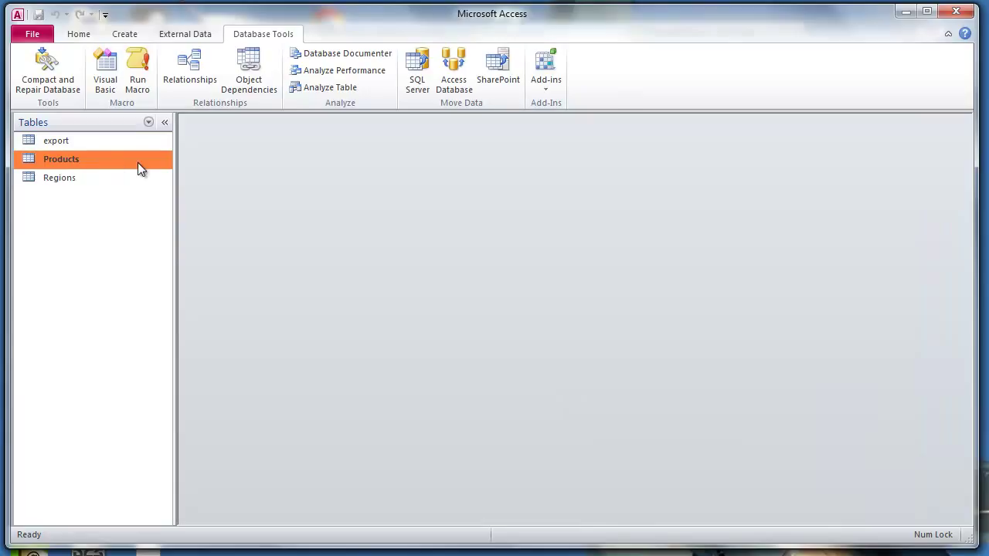
double_click(58, 160)
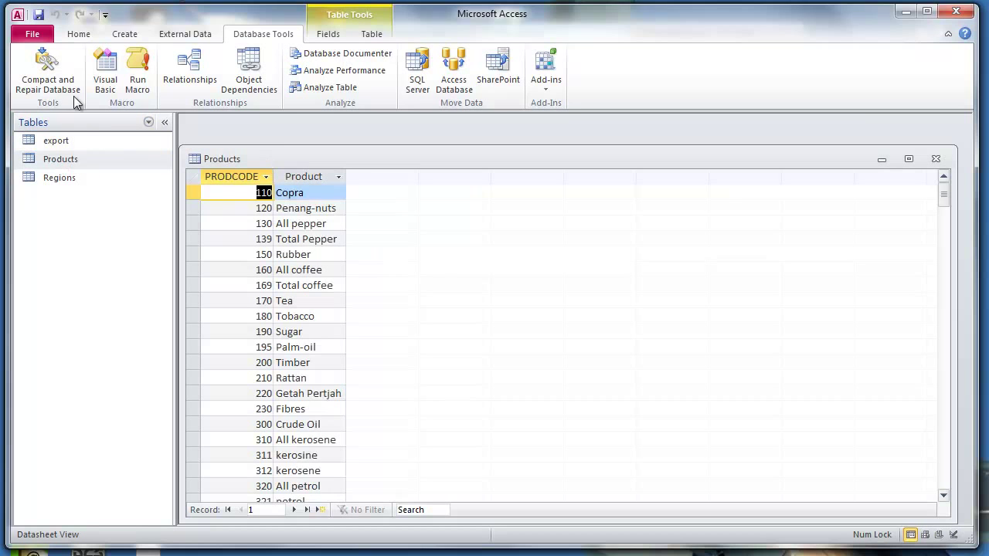
click(80, 35)
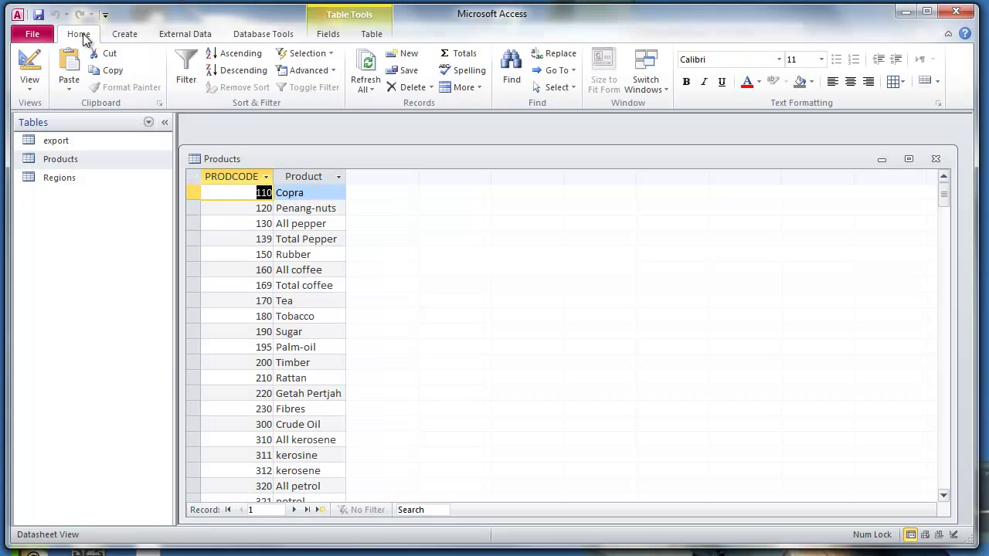
click(31, 61)
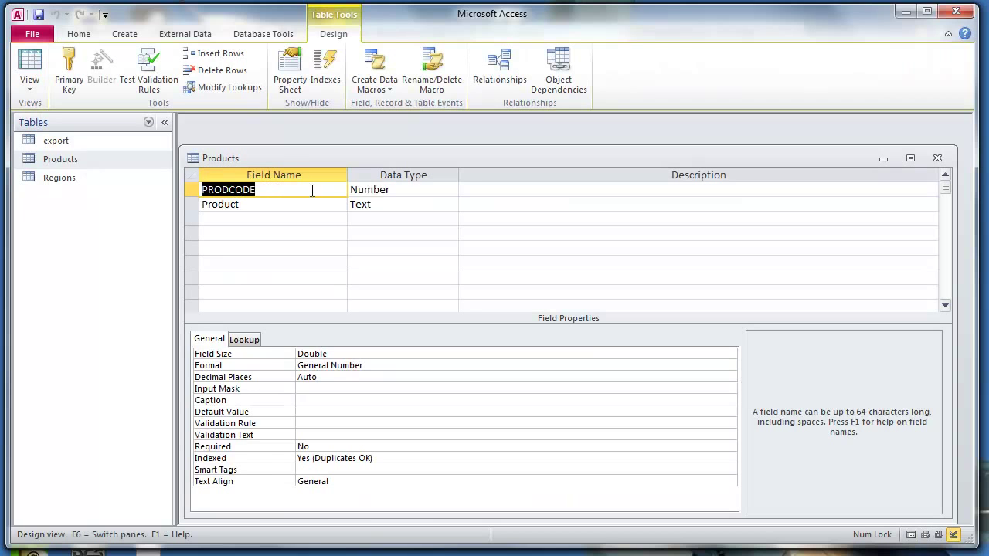
click(73, 75)
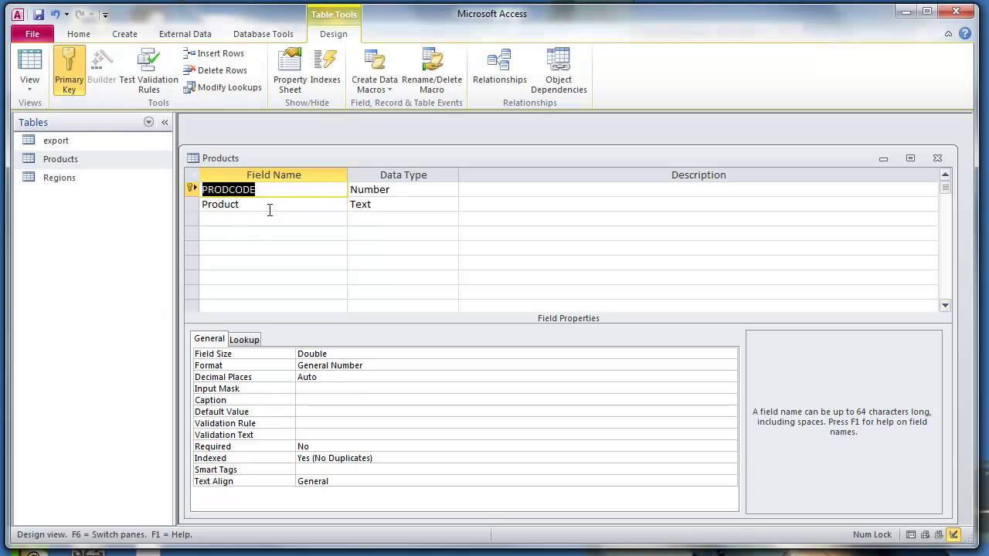
click(938, 159)
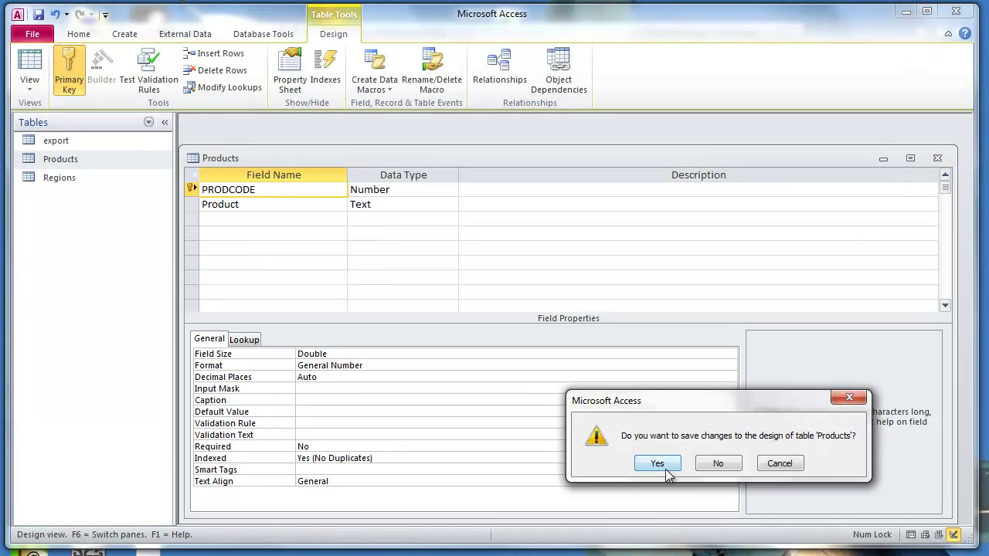
click(663, 467)
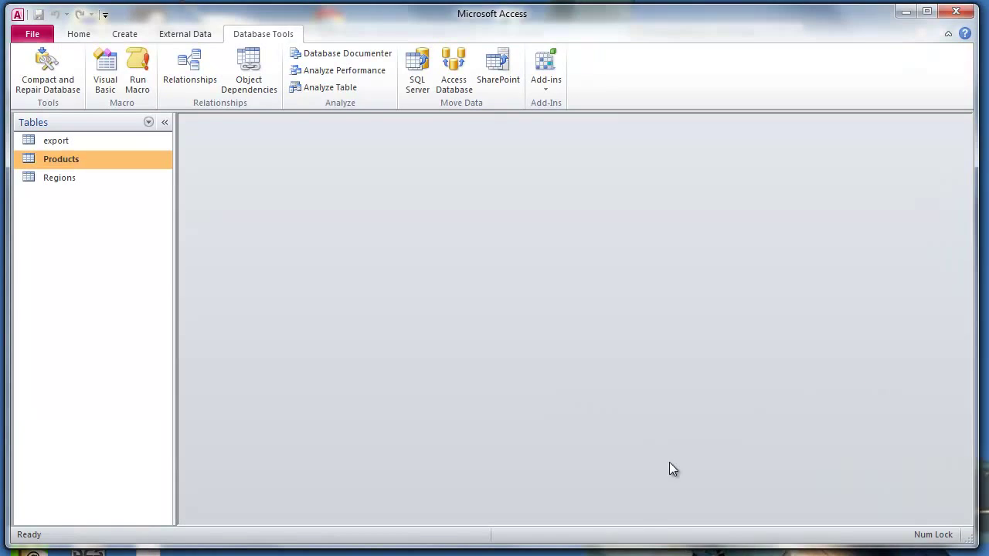
Set the Region field as the primary key of the Regions table and save the table design
double_click(59, 178)
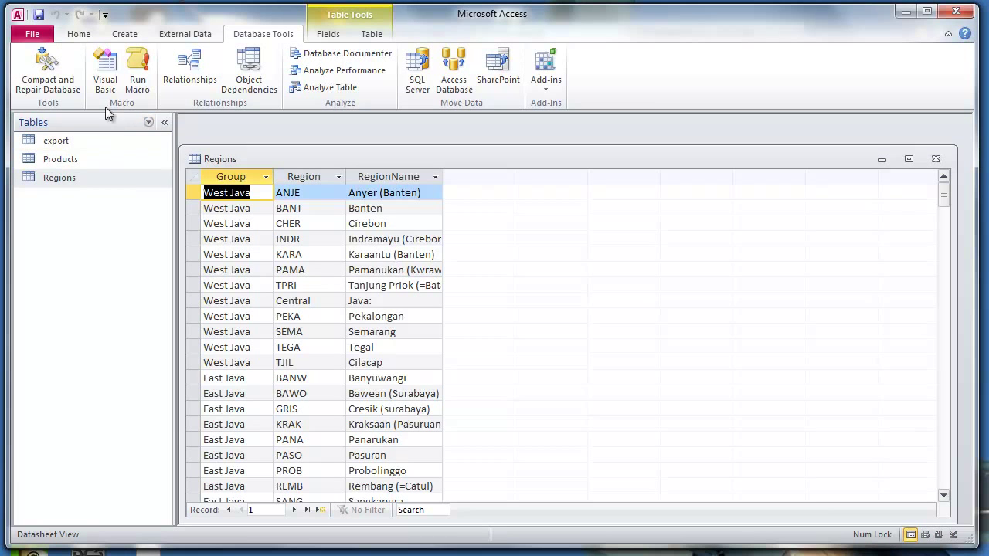
click(33, 34)
click(68, 36)
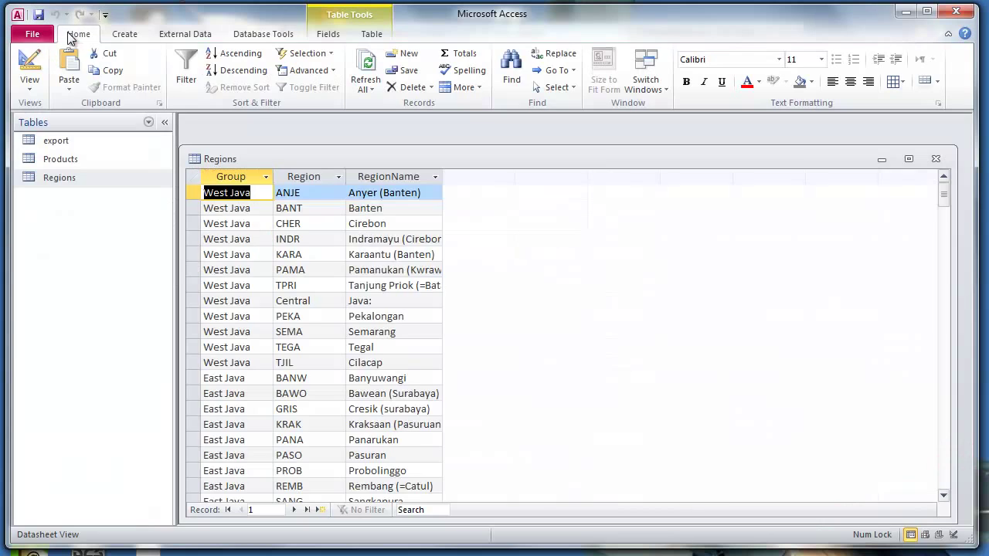
click(31, 62)
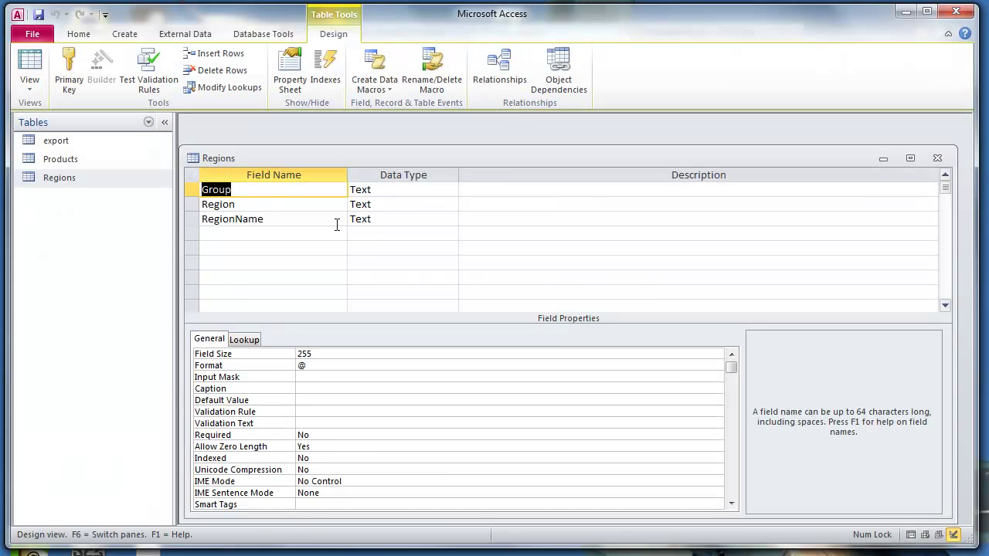
click(194, 206)
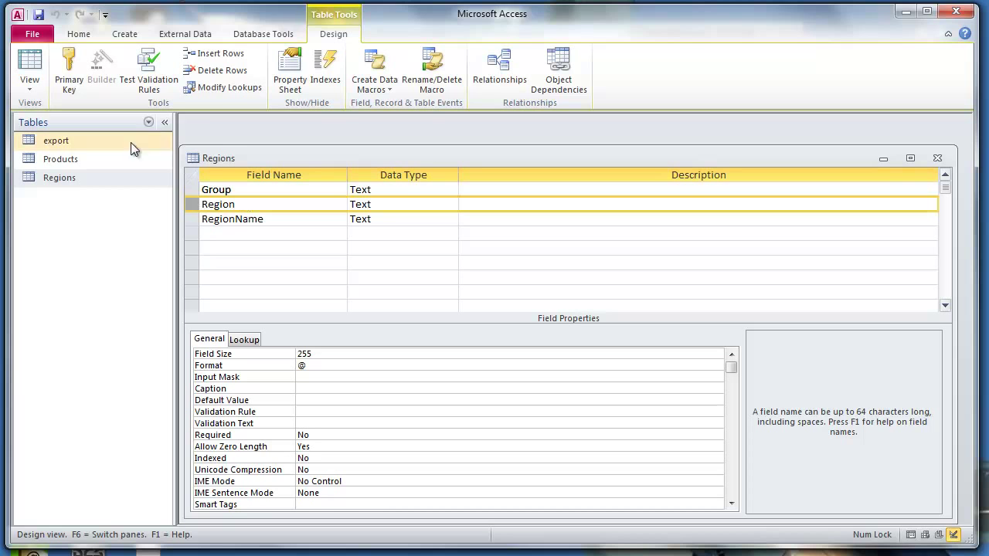
click(70, 75)
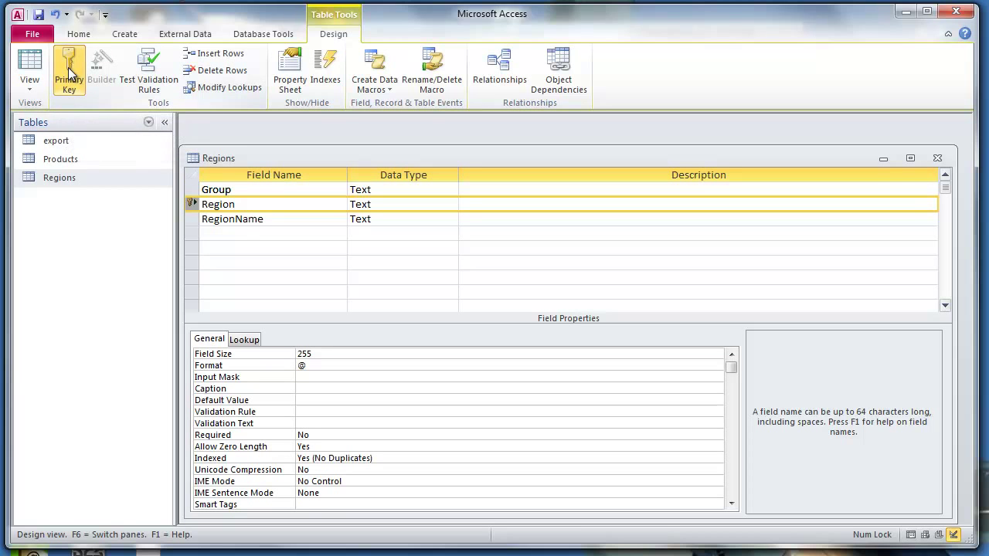
click(937, 157)
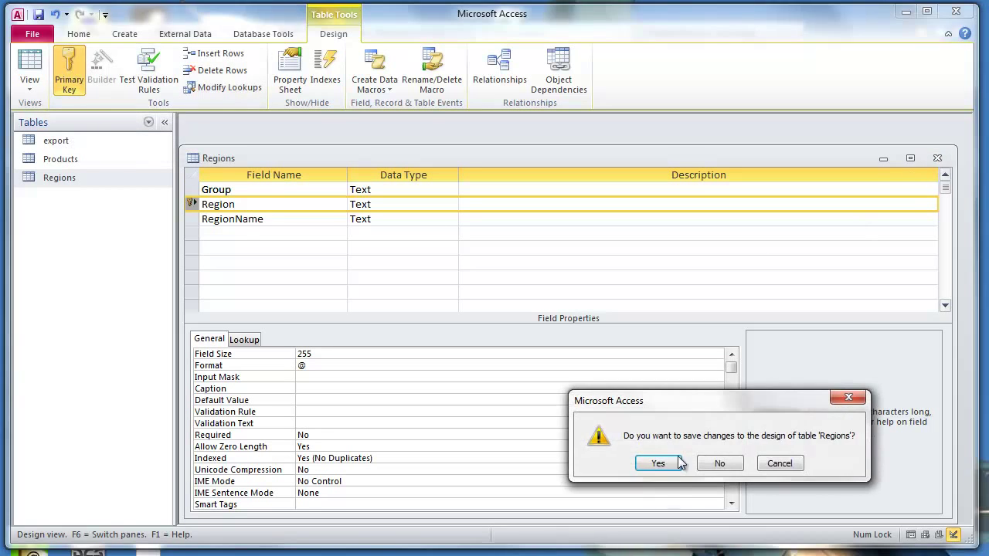
click(656, 464)
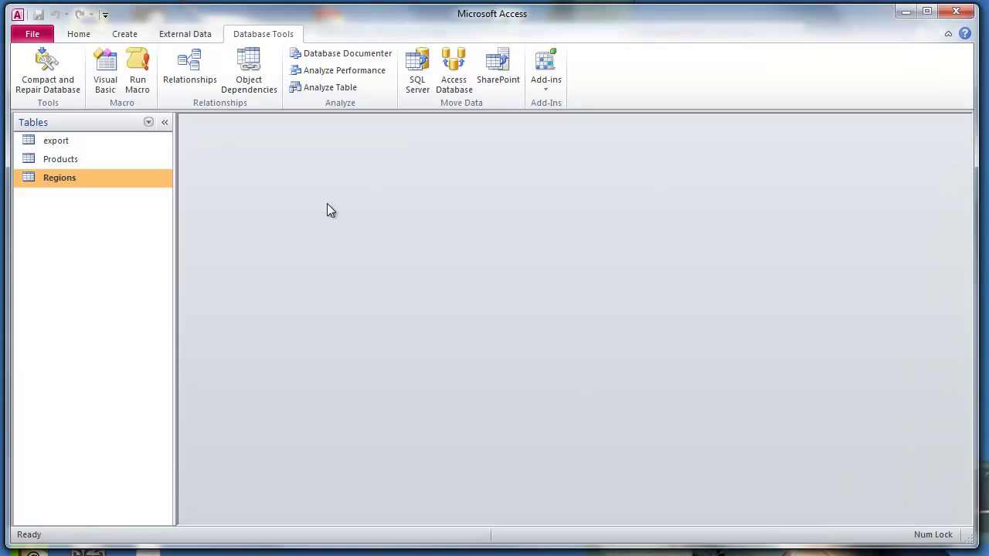
Check the export records, then create relationships from Products PRODCODE to export PRODCODE and from Regions Region to export REGION
double_click(73, 138)
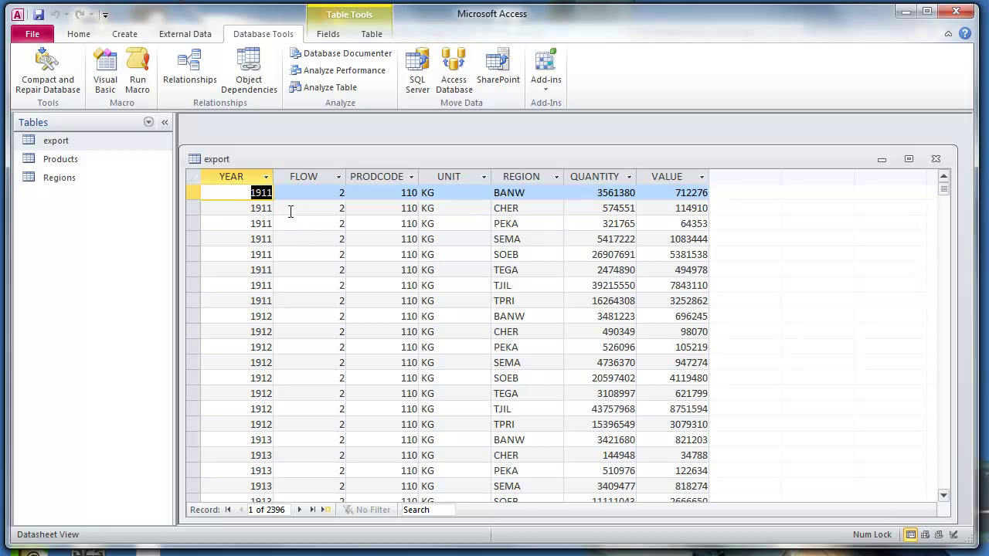
click(936, 160)
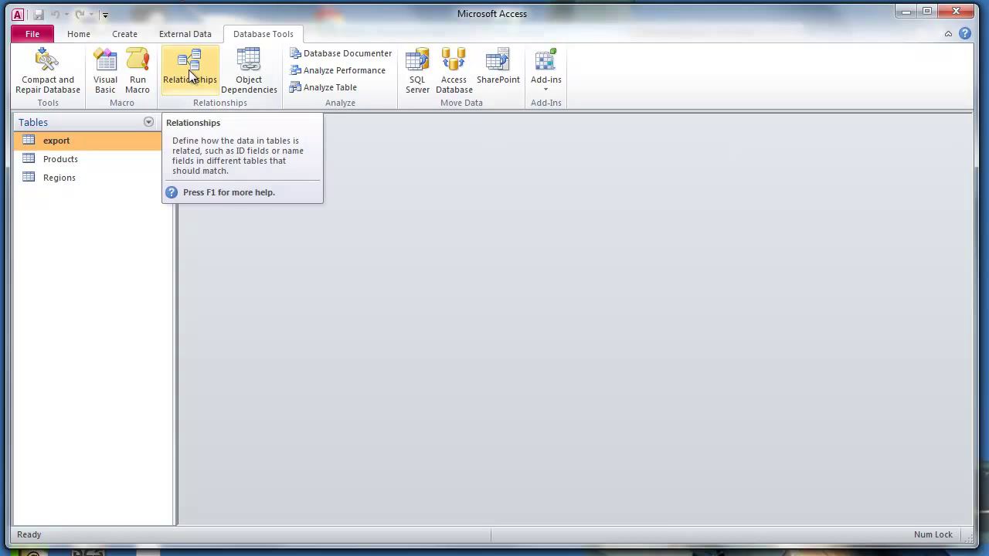
click(193, 69)
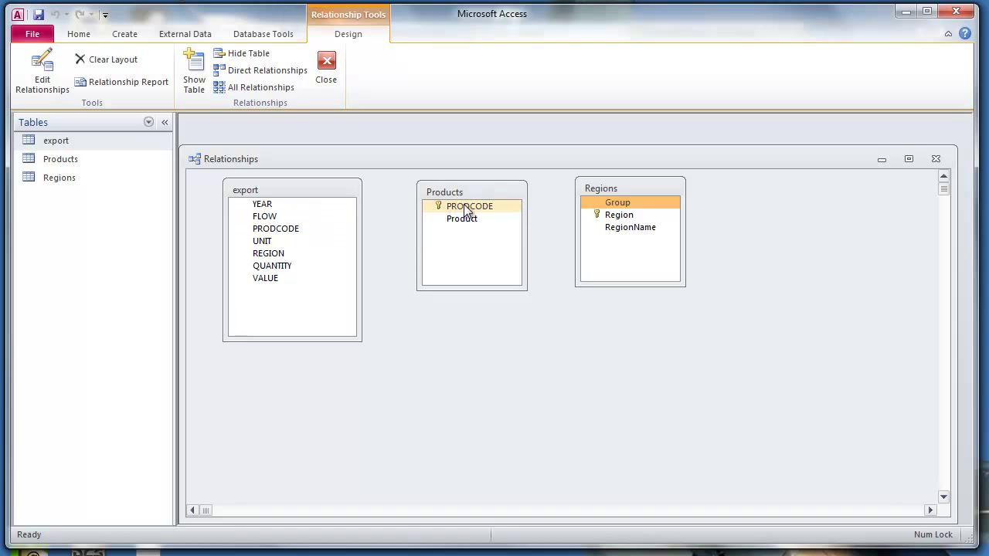
drag(466, 209, 290, 228)
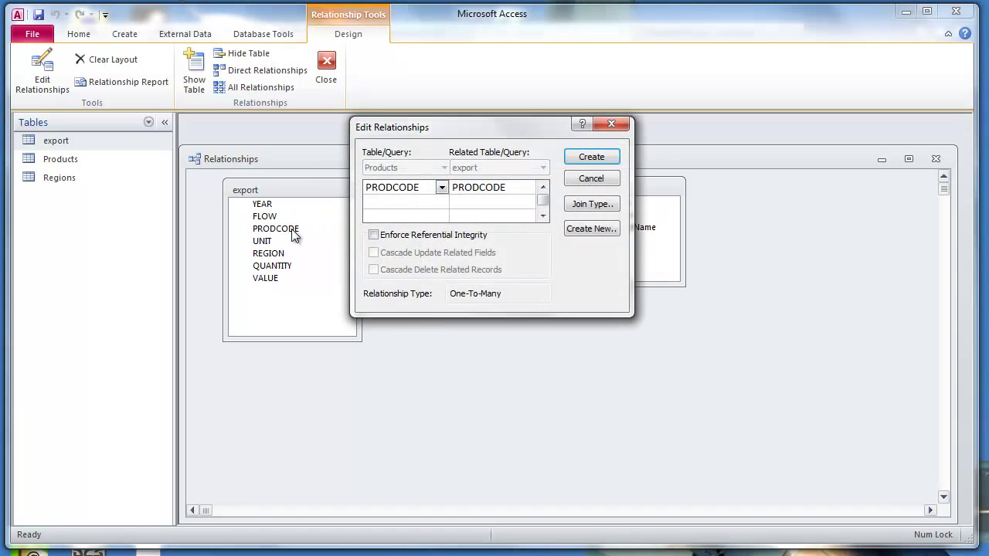
click(576, 160)
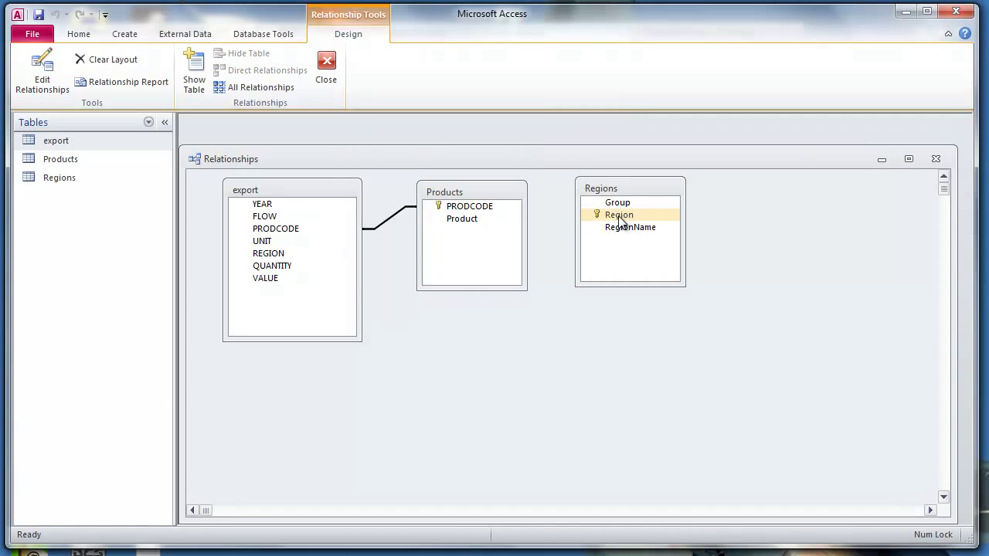
drag(623, 220, 278, 258)
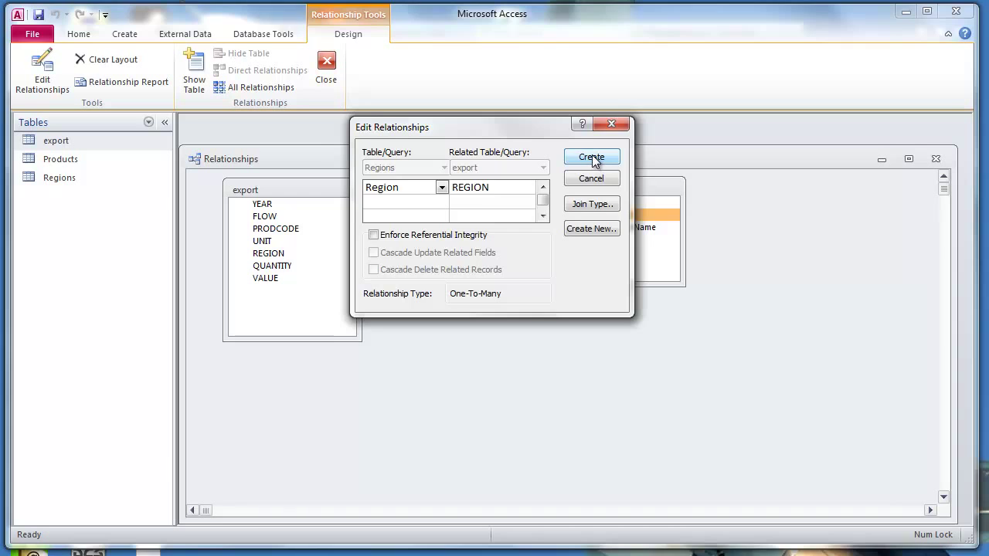
click(592, 157)
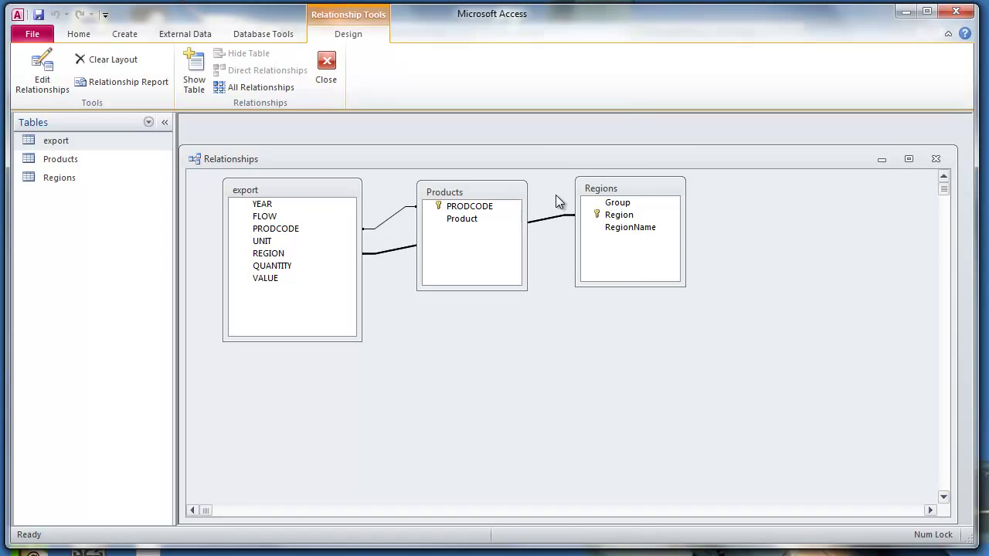
Arrange Regions below Products, spaced away from export, and close the relationships layout with its changes saved
drag(631, 189, 475, 344)
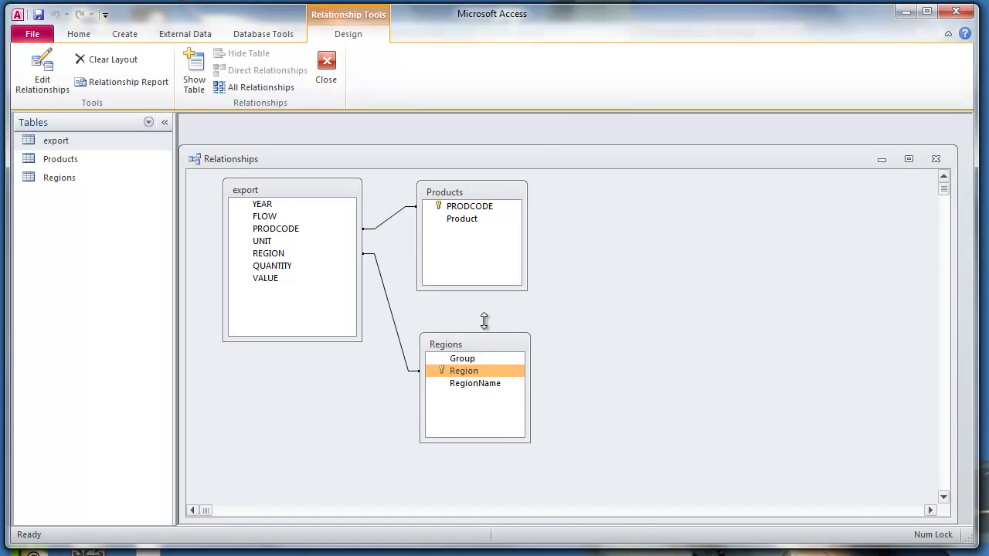
drag(491, 193, 511, 191)
drag(486, 352, 505, 349)
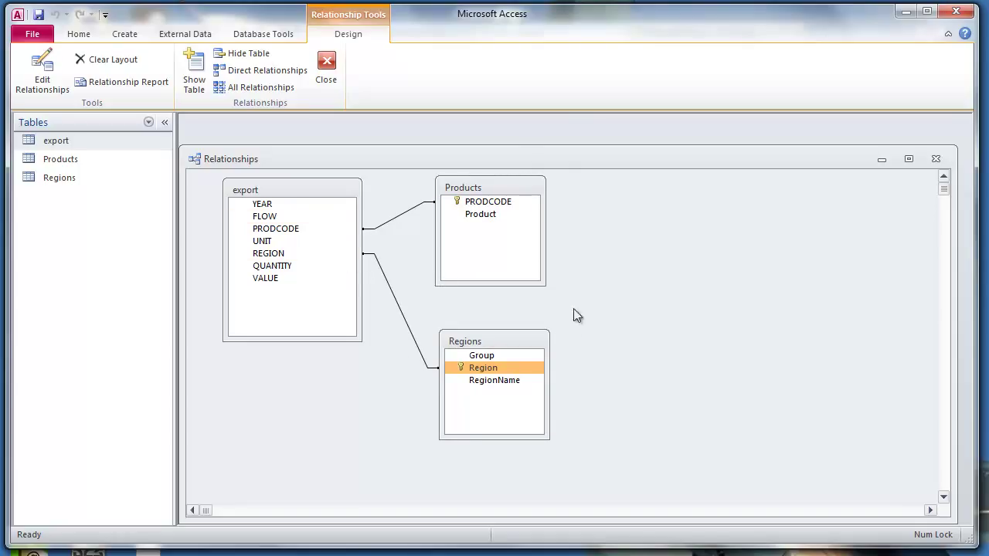
click(327, 68)
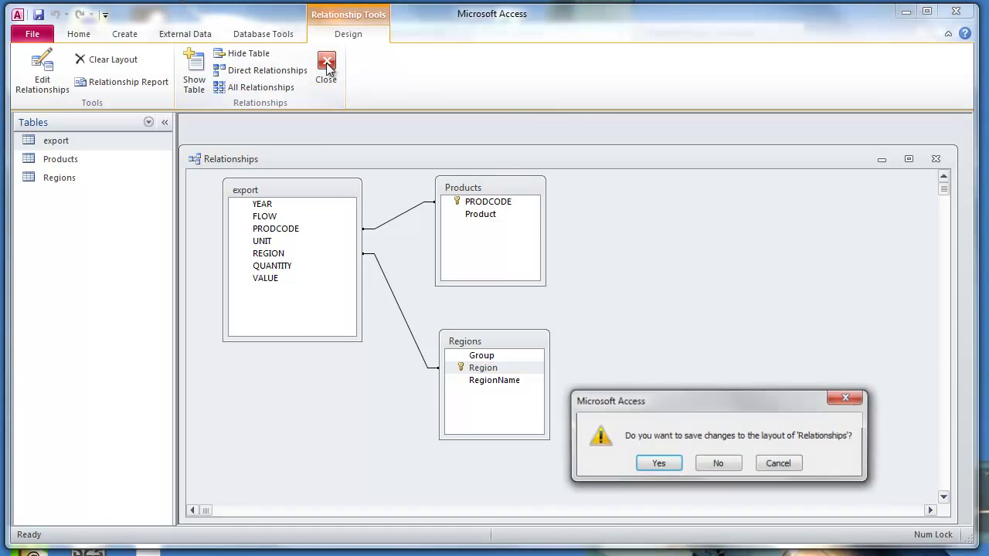
click(657, 465)
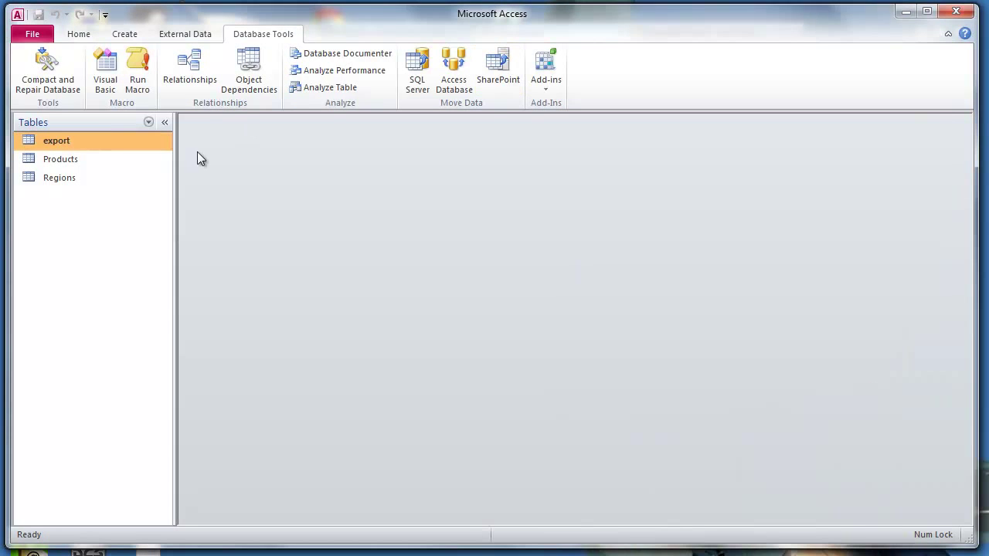
Start a new query in design view and check the exporte.accdb assignment in the browser before returning to Access
click(126, 35)
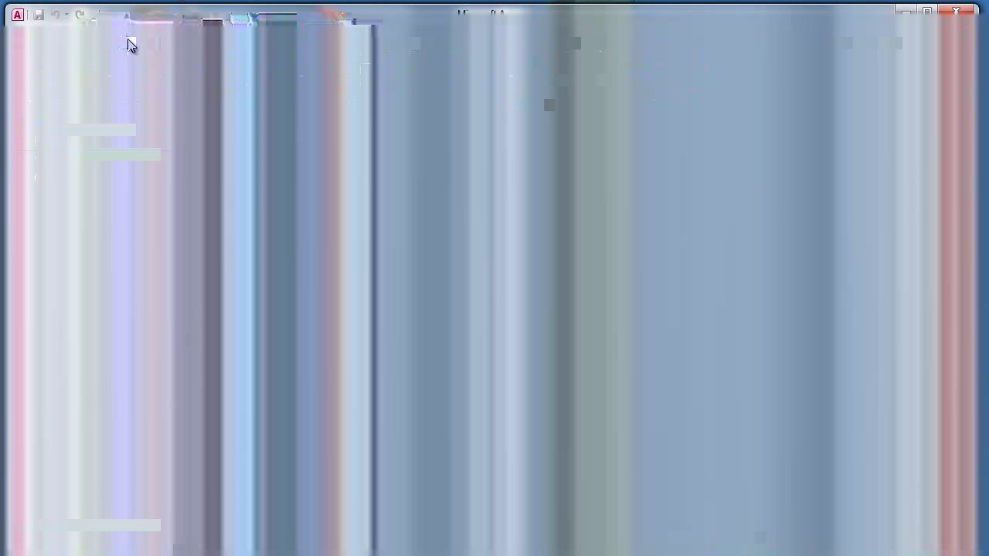
click(241, 84)
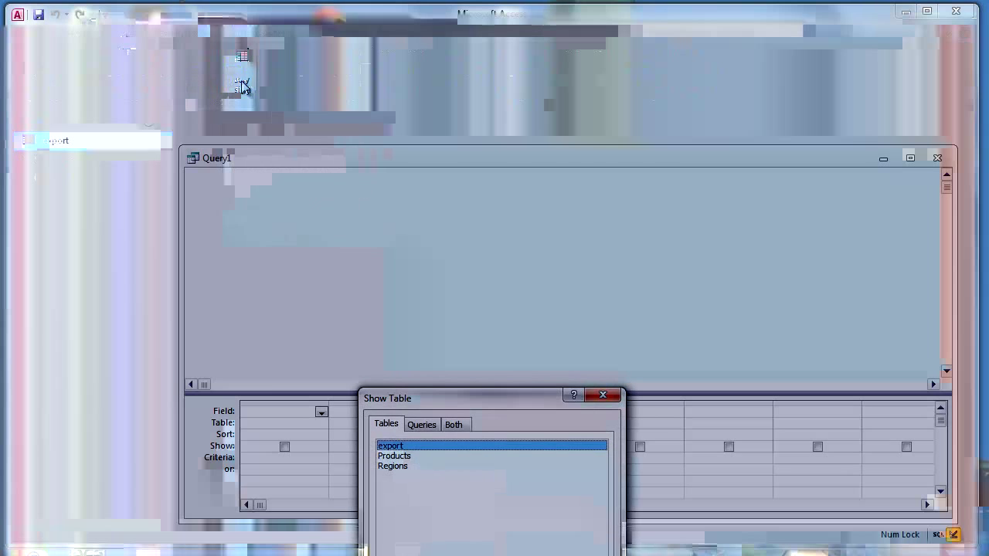
drag(461, 398, 548, 315)
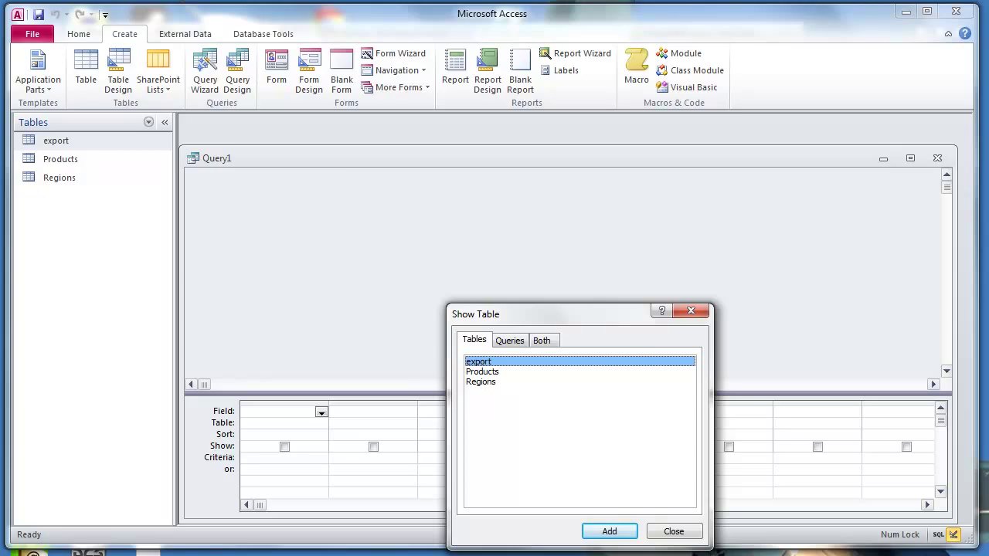
key(alt+Tab)
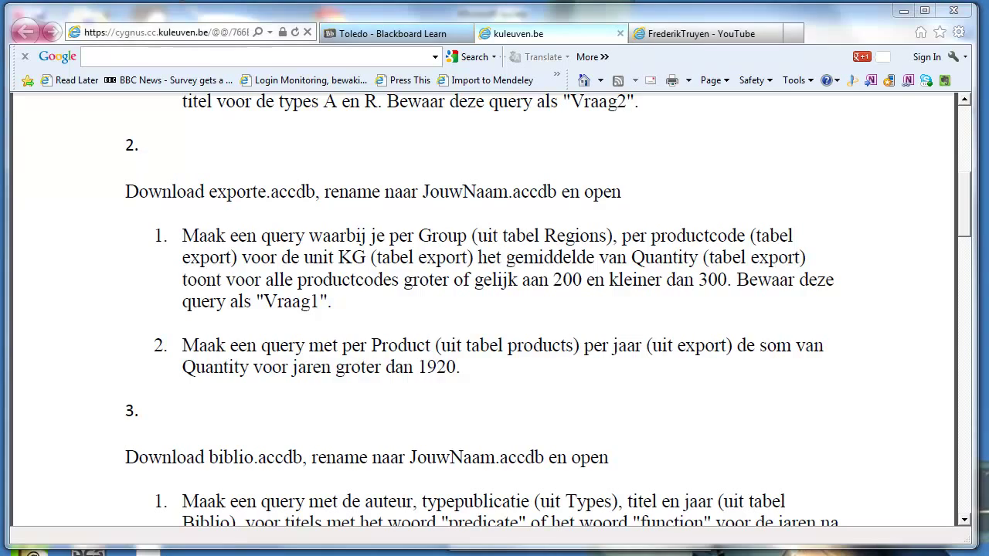
key(alt+Tab)
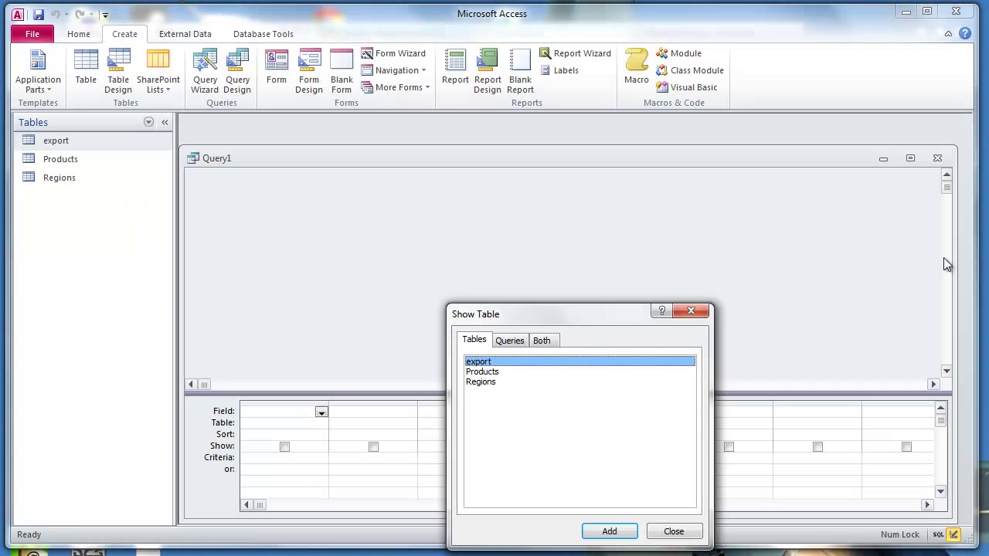
Add the export and Regions tables to the query, enlarging export to show all its fields and spacing Regions away from it
click(490, 382)
ctrl+click(488, 362)
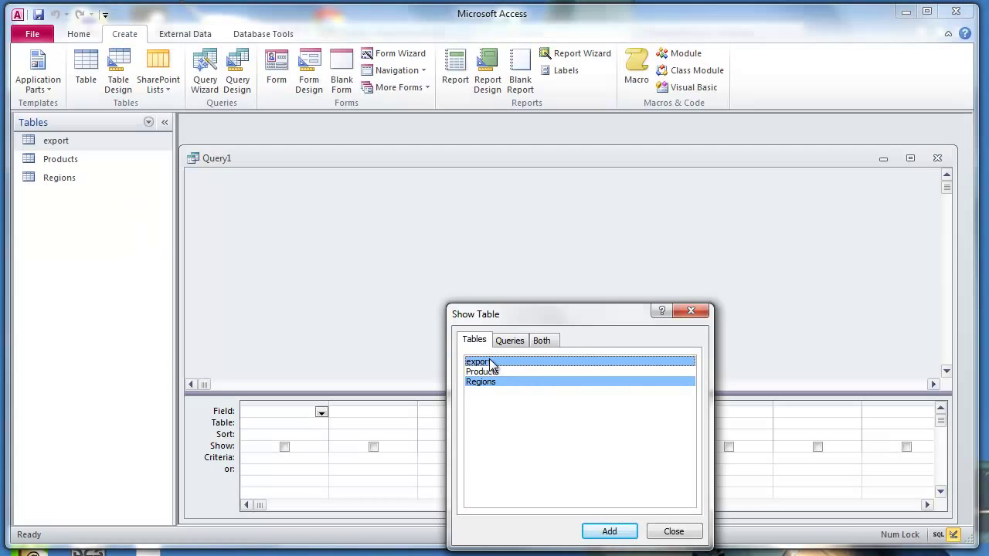
click(616, 533)
click(674, 531)
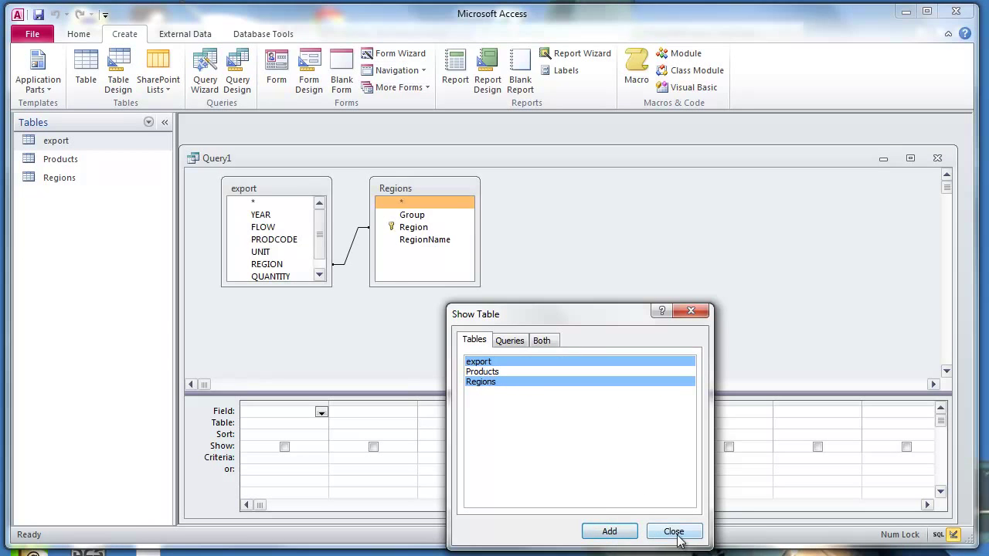
drag(333, 287, 354, 350)
drag(449, 191, 570, 191)
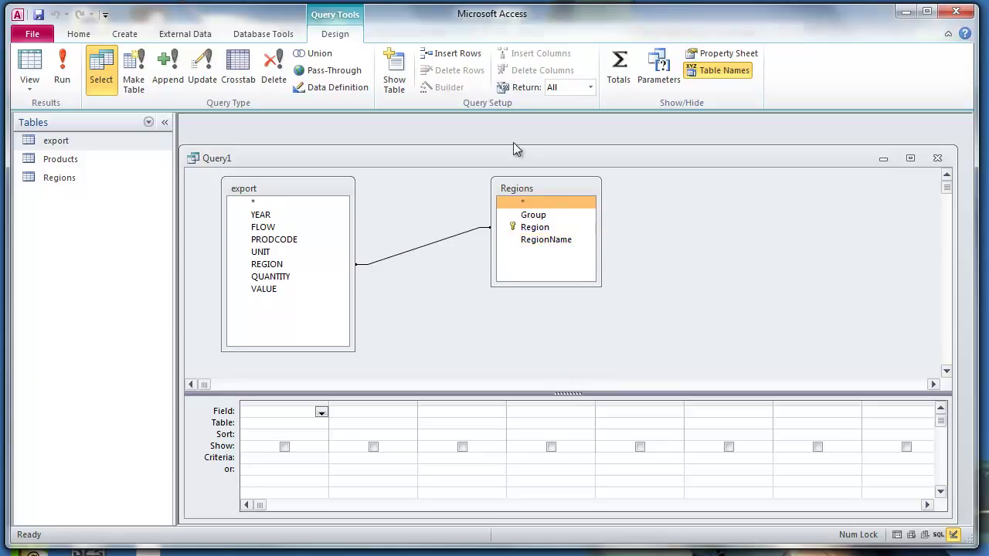
Add Group from Regions and PRODCODE, UNIT and QUANTITY from export to the query's output fields
click(542, 216)
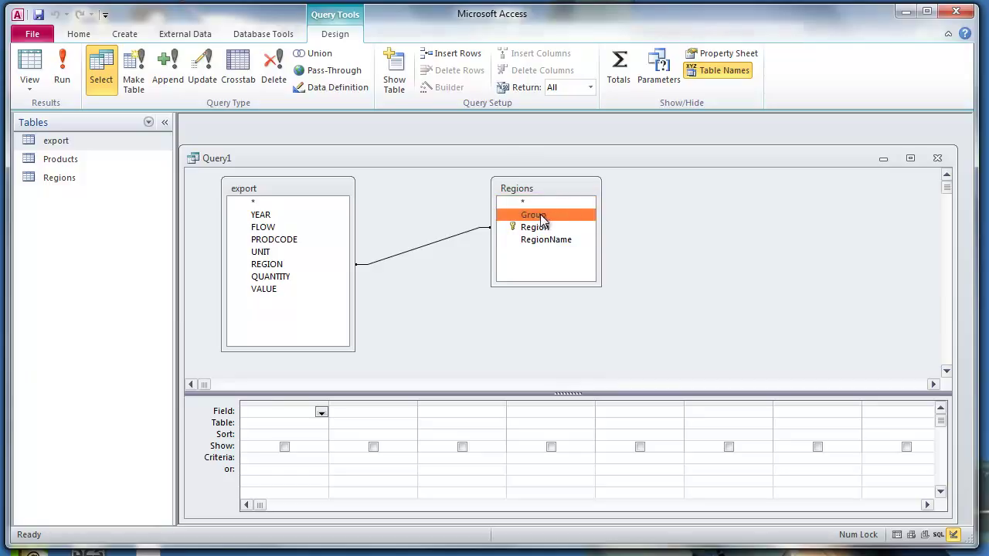
double_click(541, 216)
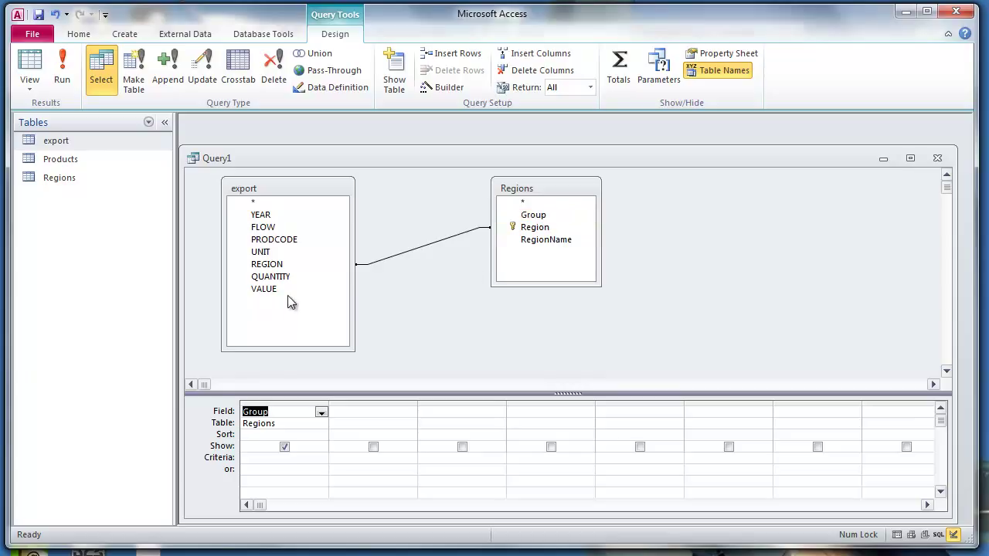
double_click(284, 241)
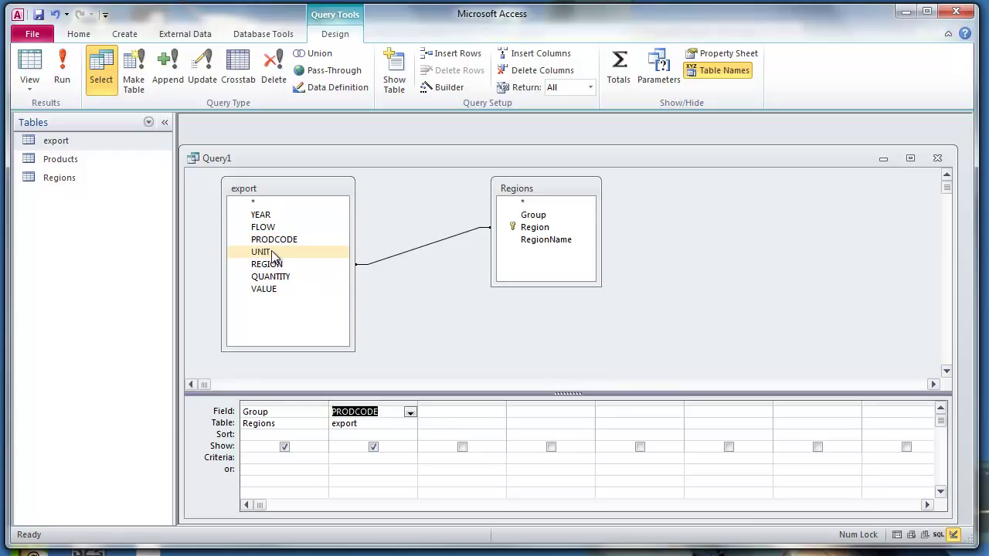
double_click(272, 252)
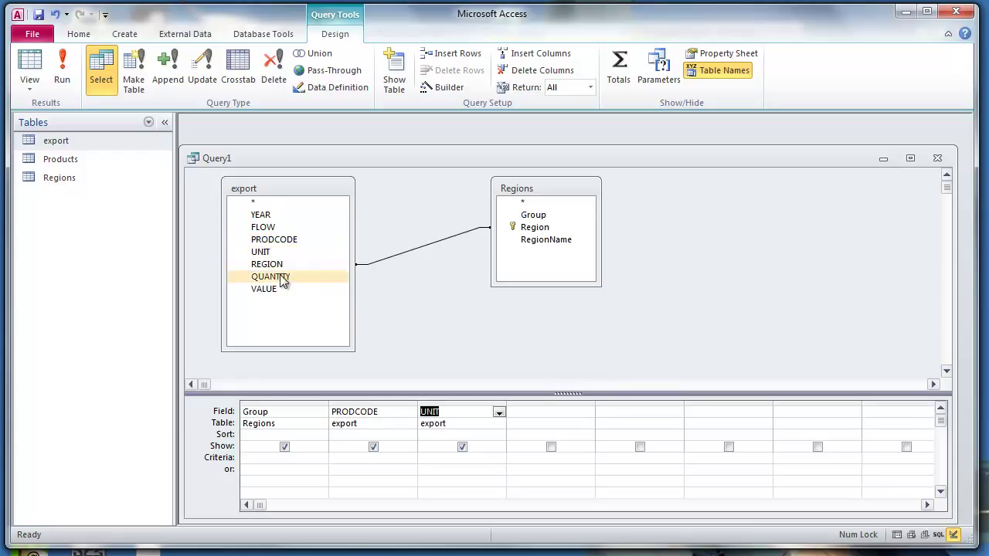
double_click(282, 277)
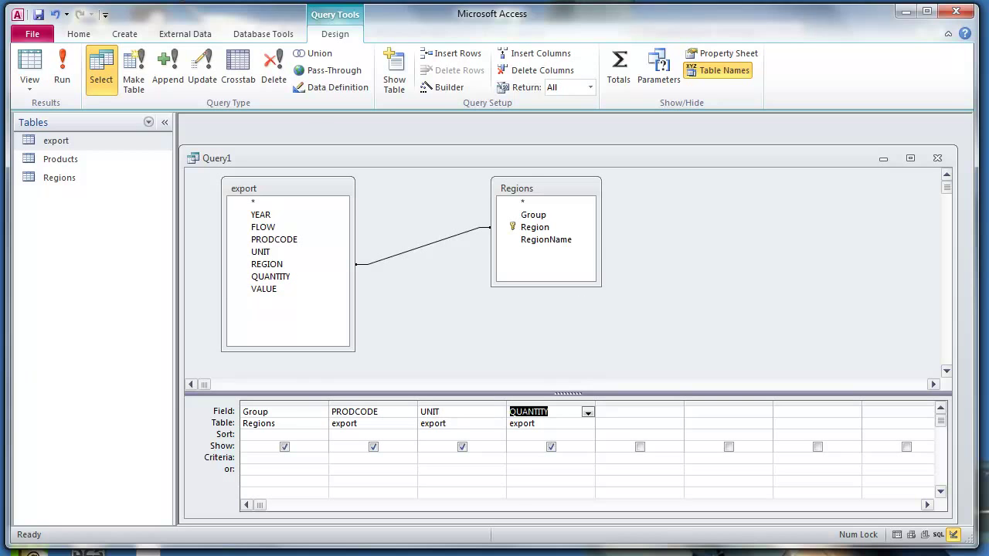
Switch to the assignment in the browser, highlight the required unit KG in its first exporte question, and return to Access
key(alt+Tab)
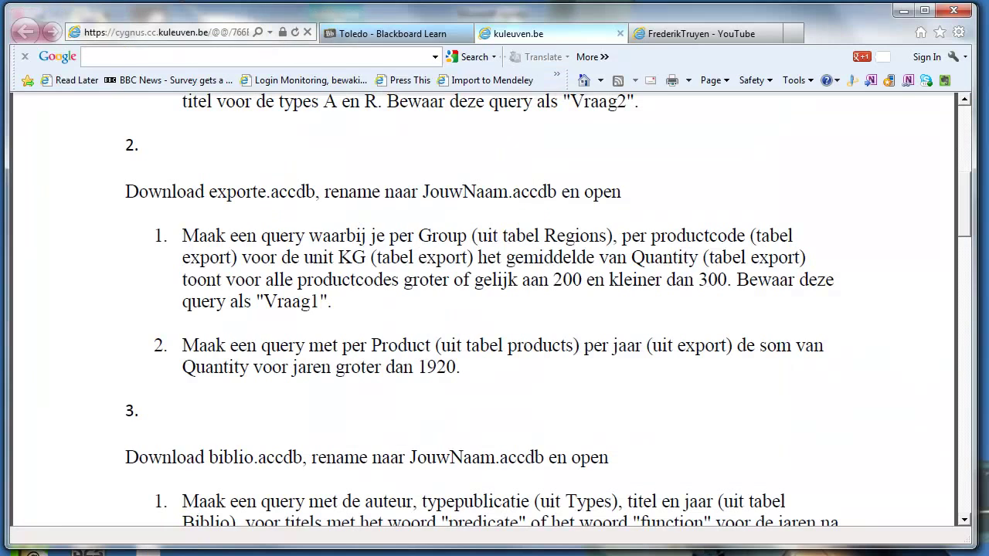
drag(337, 258, 366, 255)
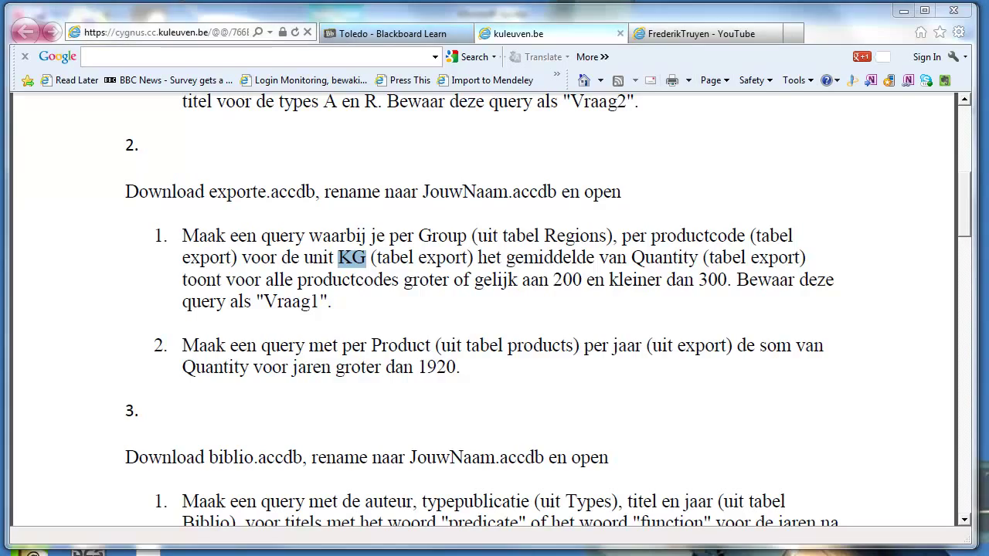
key(alt+Tab)
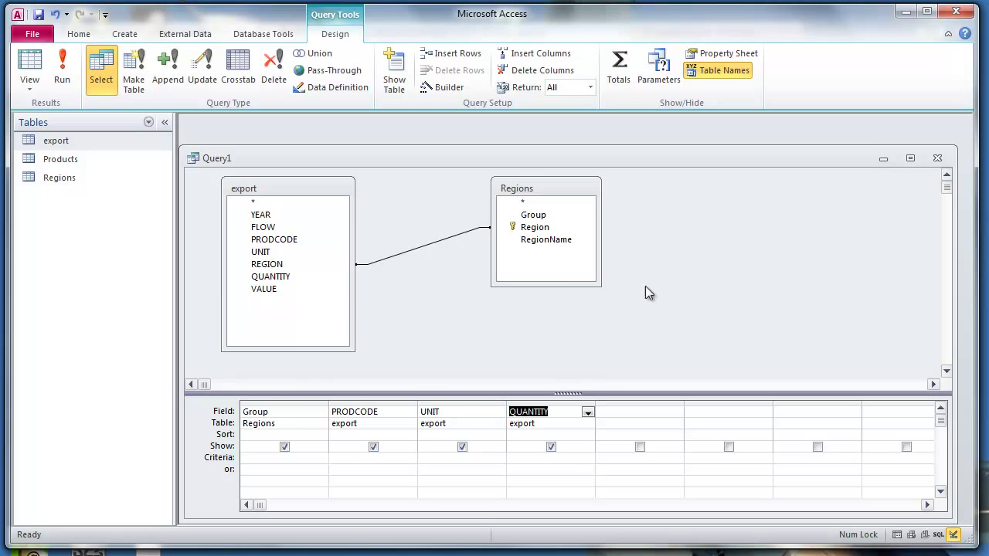
Restrict the query's UNIT field to KG and run it to review the resulting records
click(431, 459)
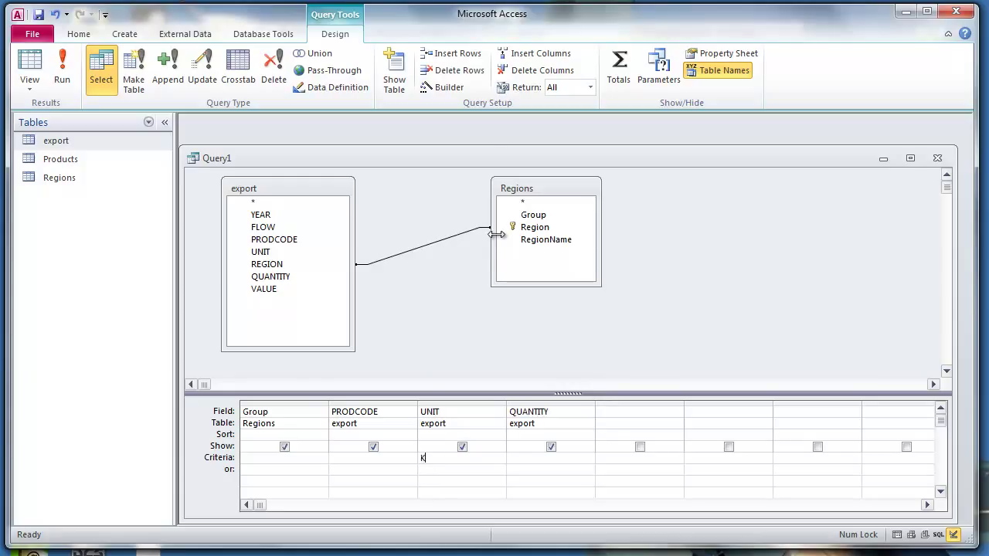
key(Tab)
click(64, 74)
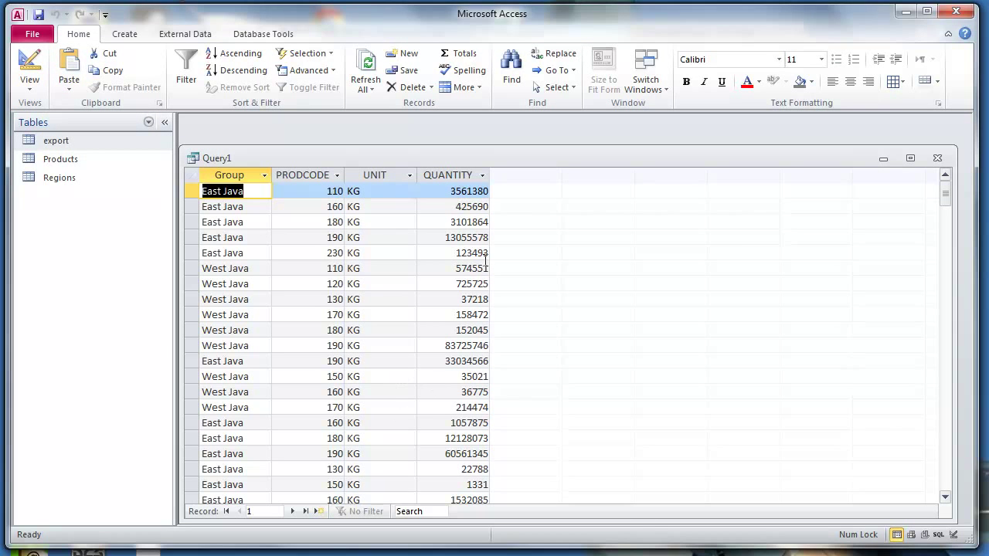
scroll(252, 438, down, 2)
scroll(253, 439, up, 2)
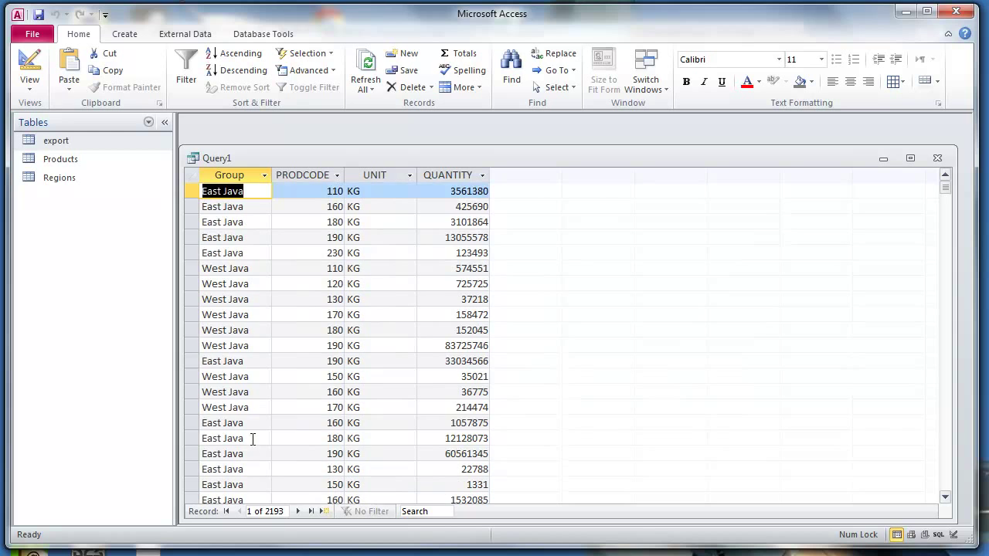
Restrict PRODCODE to >= 200 And <300 in the query design, widen its column, and run the query
click(31, 63)
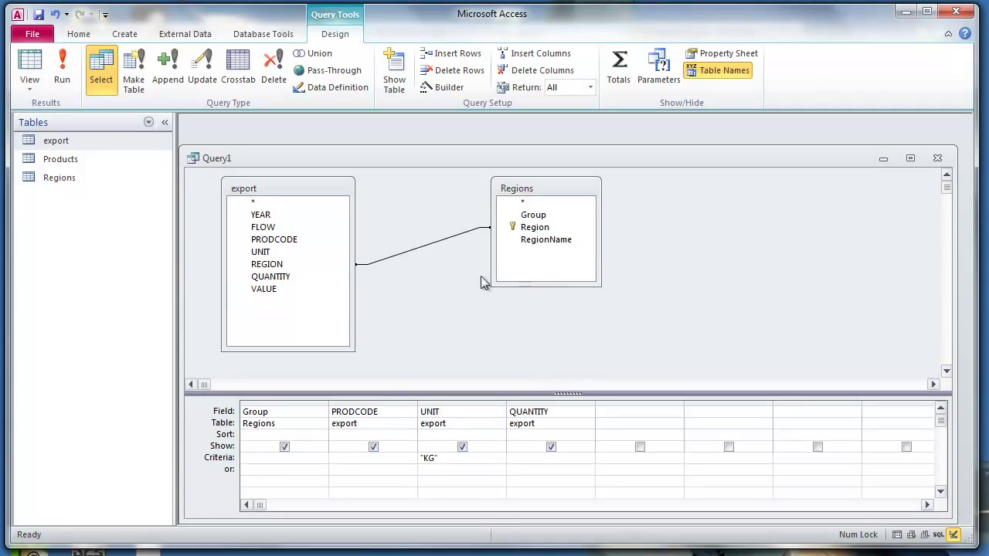
click(350, 460)
text(>= 200 And <300)
drag(418, 401, 442, 401)
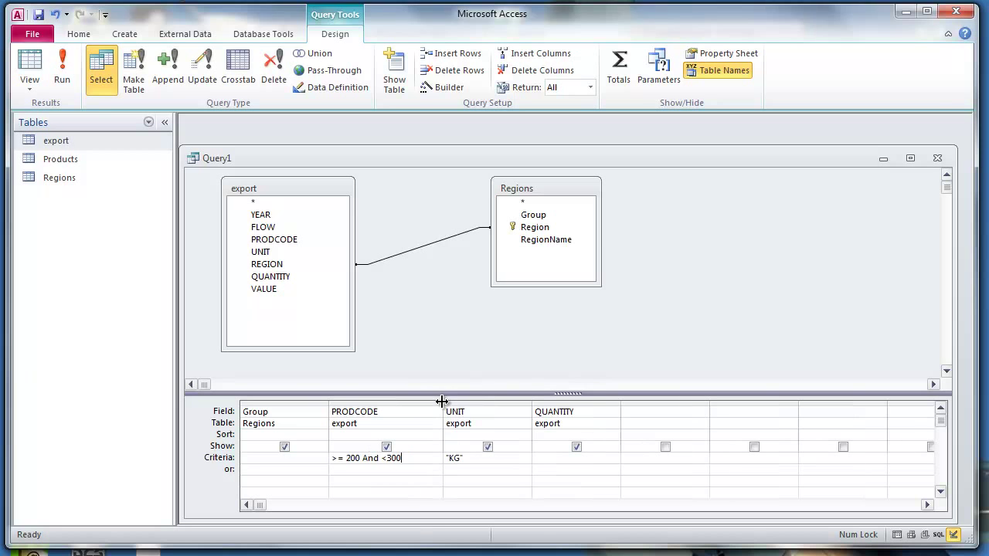
click(65, 77)
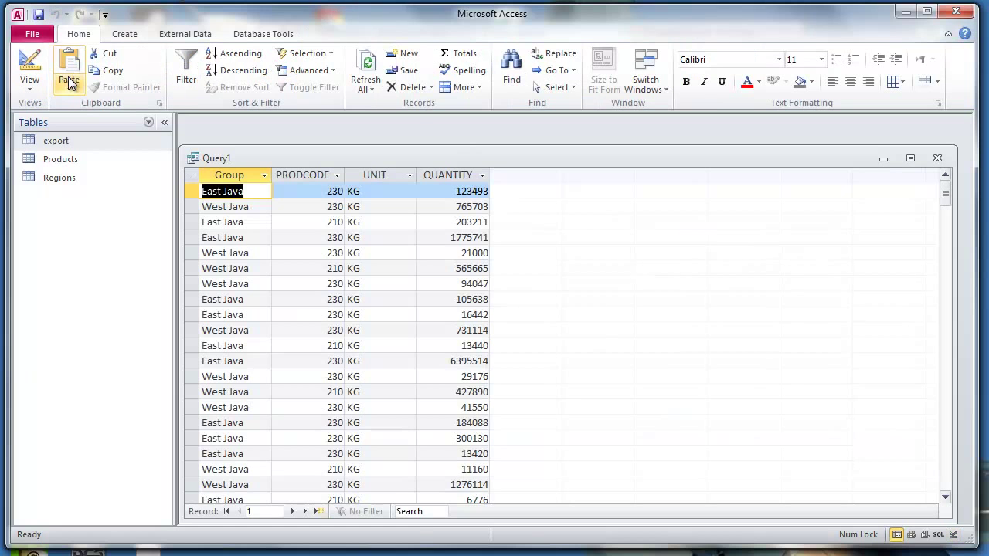